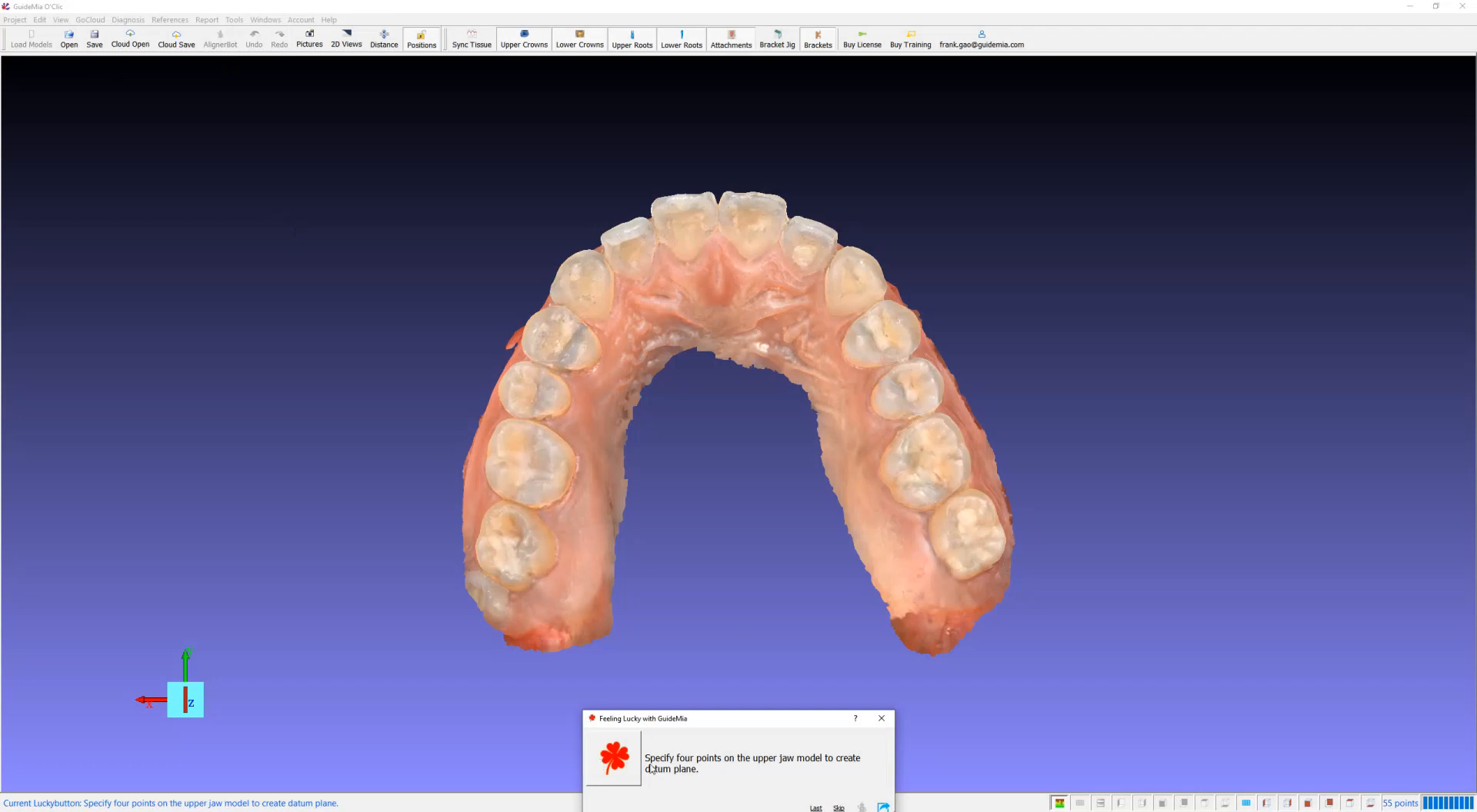
Step: Create the upper jaw datum plane from points on both first molars and central incisors, rotate it slightly, and continue to the lower jaw
{"action": "left_click", "coordinate": [613, 766]}
{"action": "left_click", "coordinate": [527, 467]}
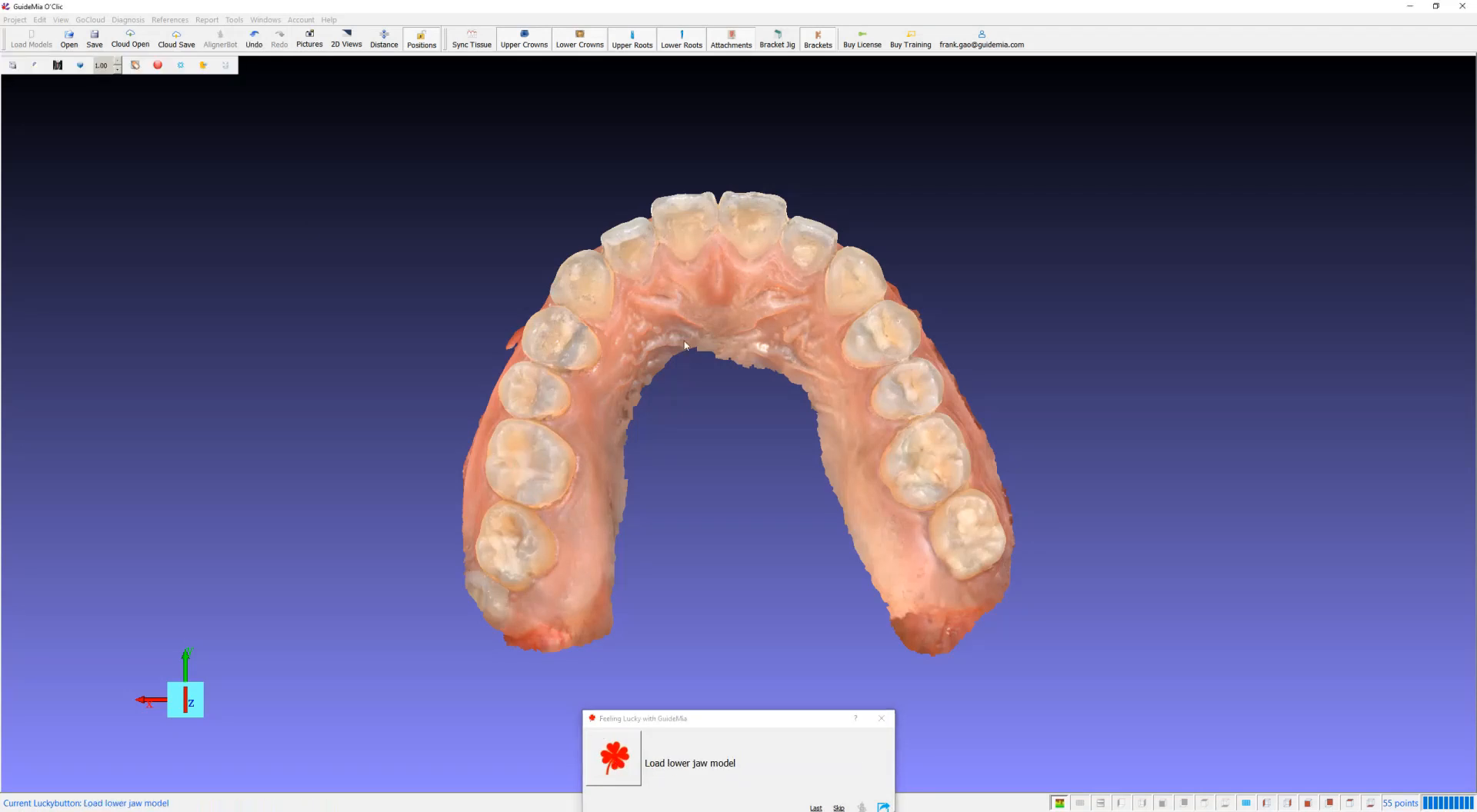
{"action": "left_click", "coordinate": [683, 218]}
{"action": "left_click", "coordinate": [752, 217]}
{"action": "left_click", "coordinate": [933, 462]}
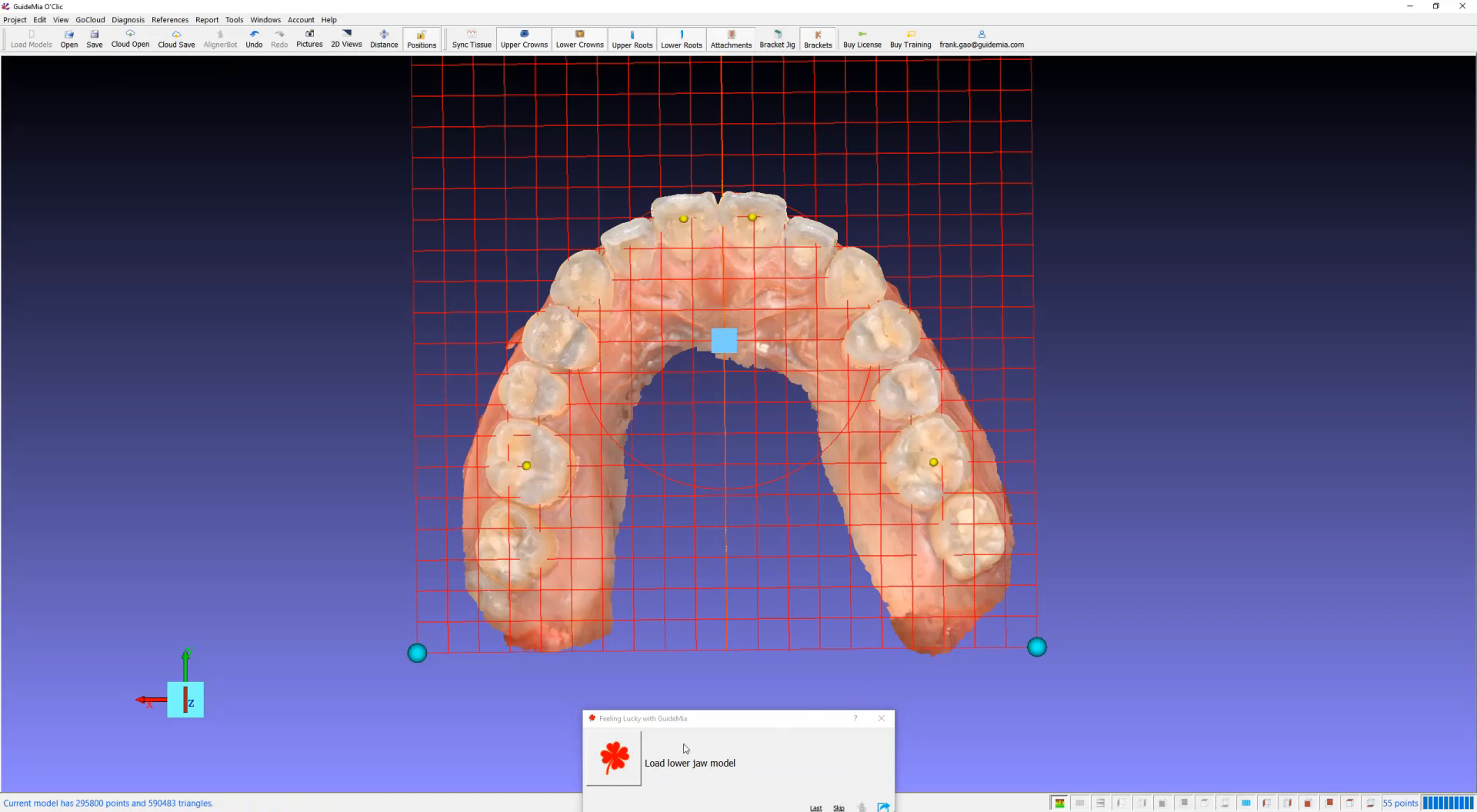
{"action": "left_click_drag", "start_coordinate": [1040, 661], "coordinate": [1051, 656]}
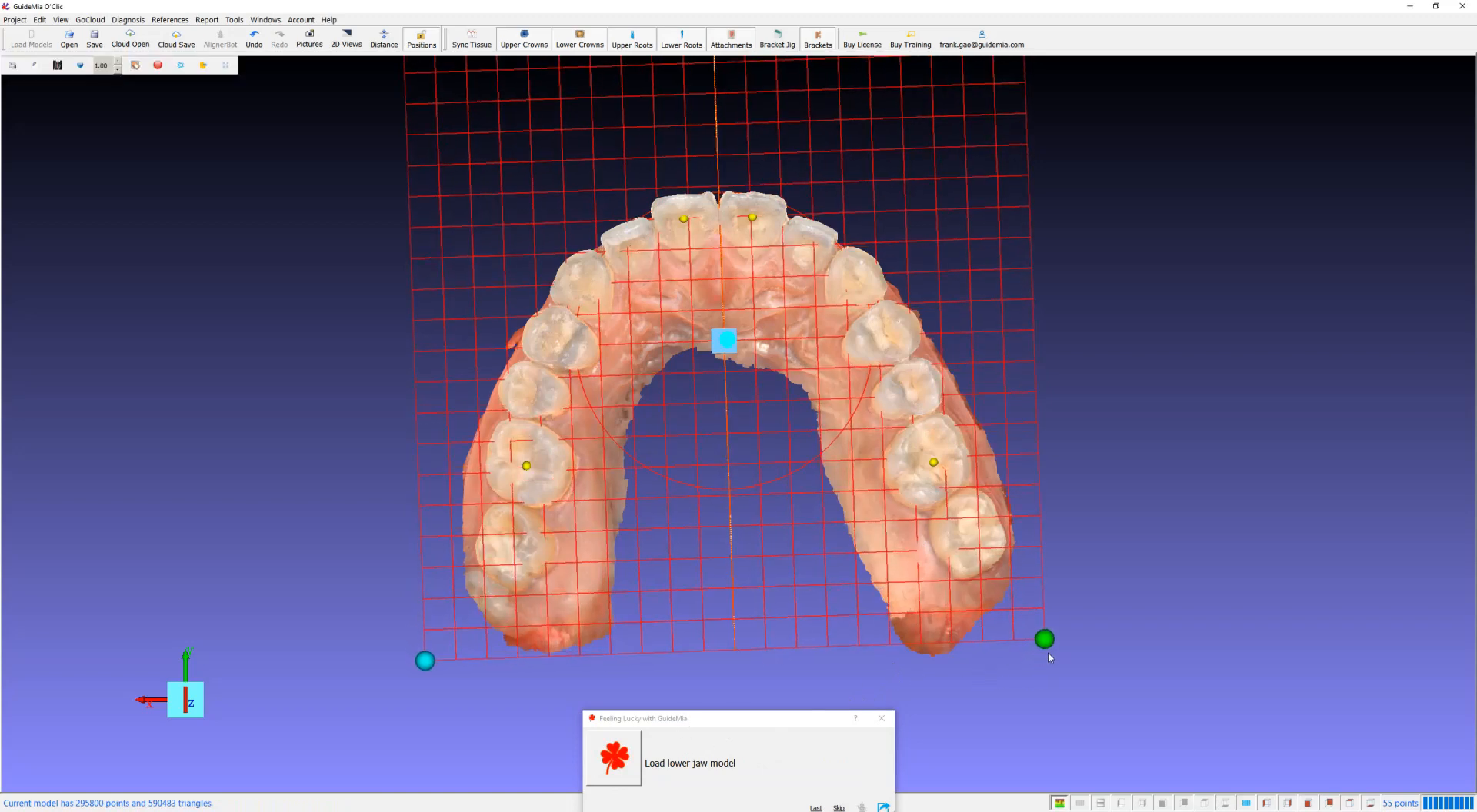
{"action": "left_click", "coordinate": [620, 769]}
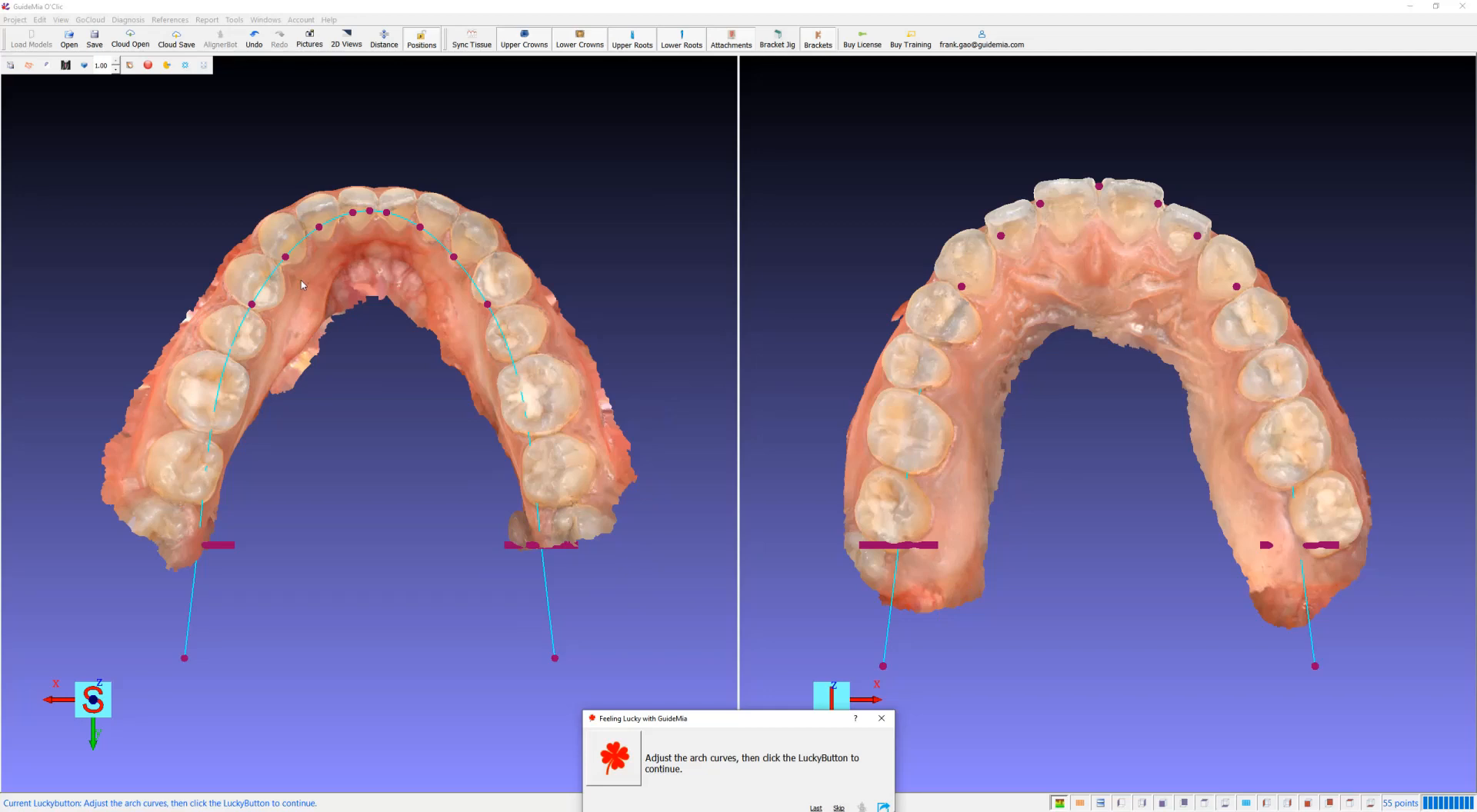
Step: Shift the lower arch curve forward over the incisors and reposition its two end markers near the last molars
{"action": "left_click", "coordinate": [269, 286]}
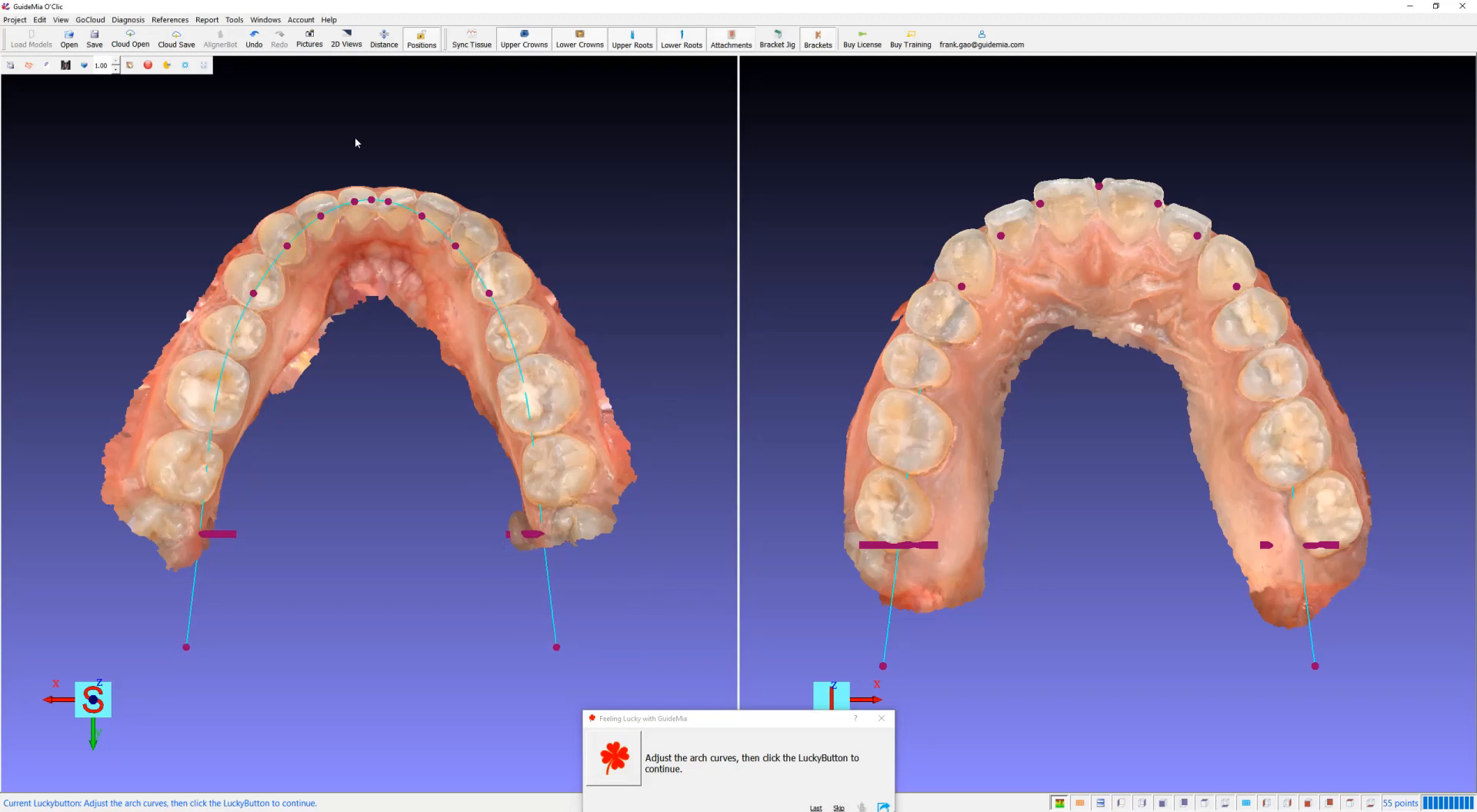
{"action": "left_click", "coordinate": [377, 200]}
{"action": "left_click_drag", "start_coordinate": [218, 541], "coordinate": [211, 534]}
{"action": "left_click_drag", "start_coordinate": [537, 538], "coordinate": [549, 531]}
Step: Move the upper arch curve's end markers behind the last molars, widen one curve end, and generate the crown boundaries
{"action": "left_click_drag", "start_coordinate": [929, 546], "coordinate": [923, 563]}
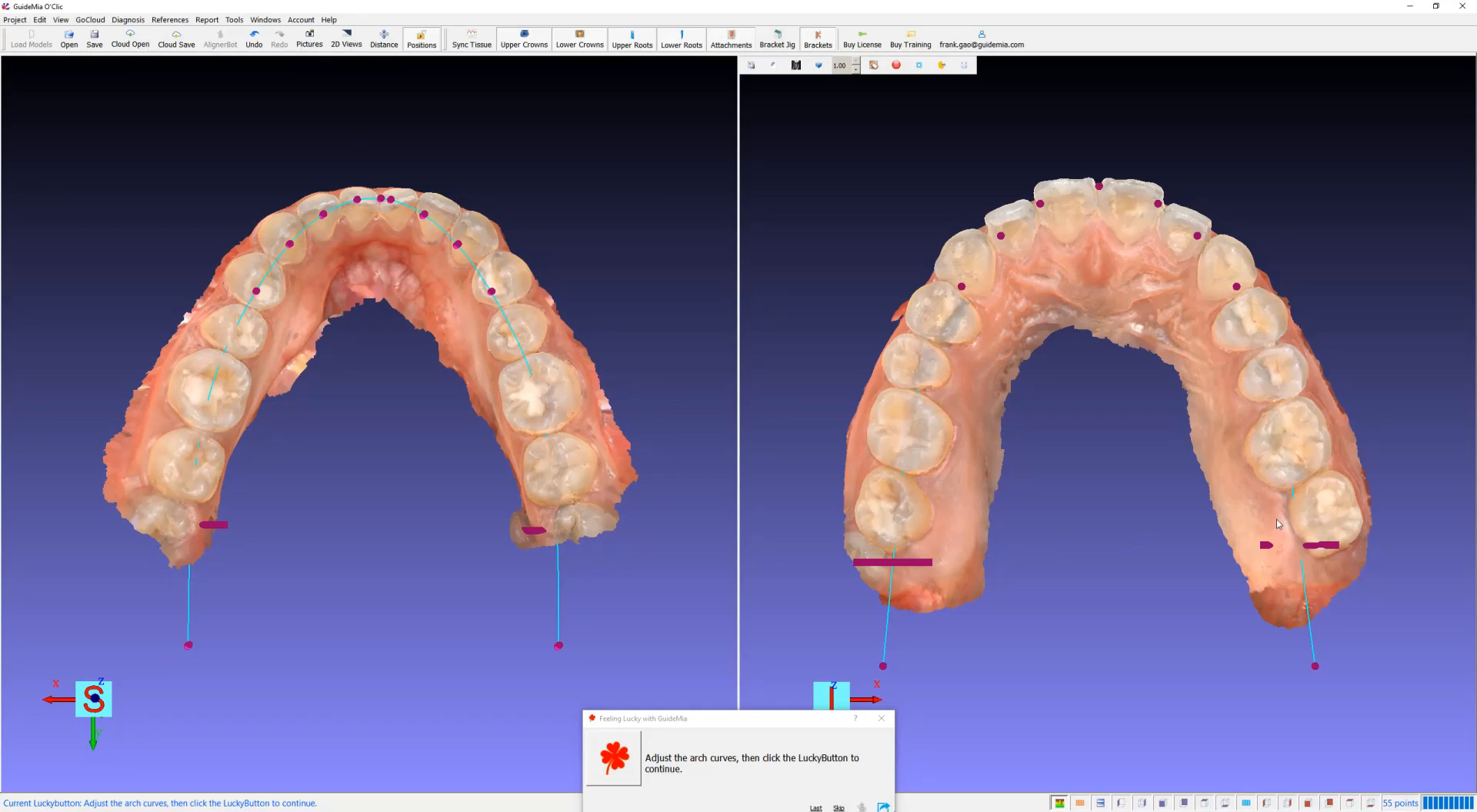
{"action": "mouse_move", "coordinate": [1308, 545]}
{"action": "left_mouse_down"}
{"action": "mouse_move", "coordinate": [1317, 568]}
{"action": "mouse_move", "coordinate": [1300, 570]}
{"action": "left_mouse_up"}
{"action": "left_click_drag", "start_coordinate": [1317, 669], "coordinate": [1339, 666]}
{"action": "left_click_drag", "start_coordinate": [1339, 570], "coordinate": [1344, 573]}
{"action": "left_click", "coordinate": [621, 764]}
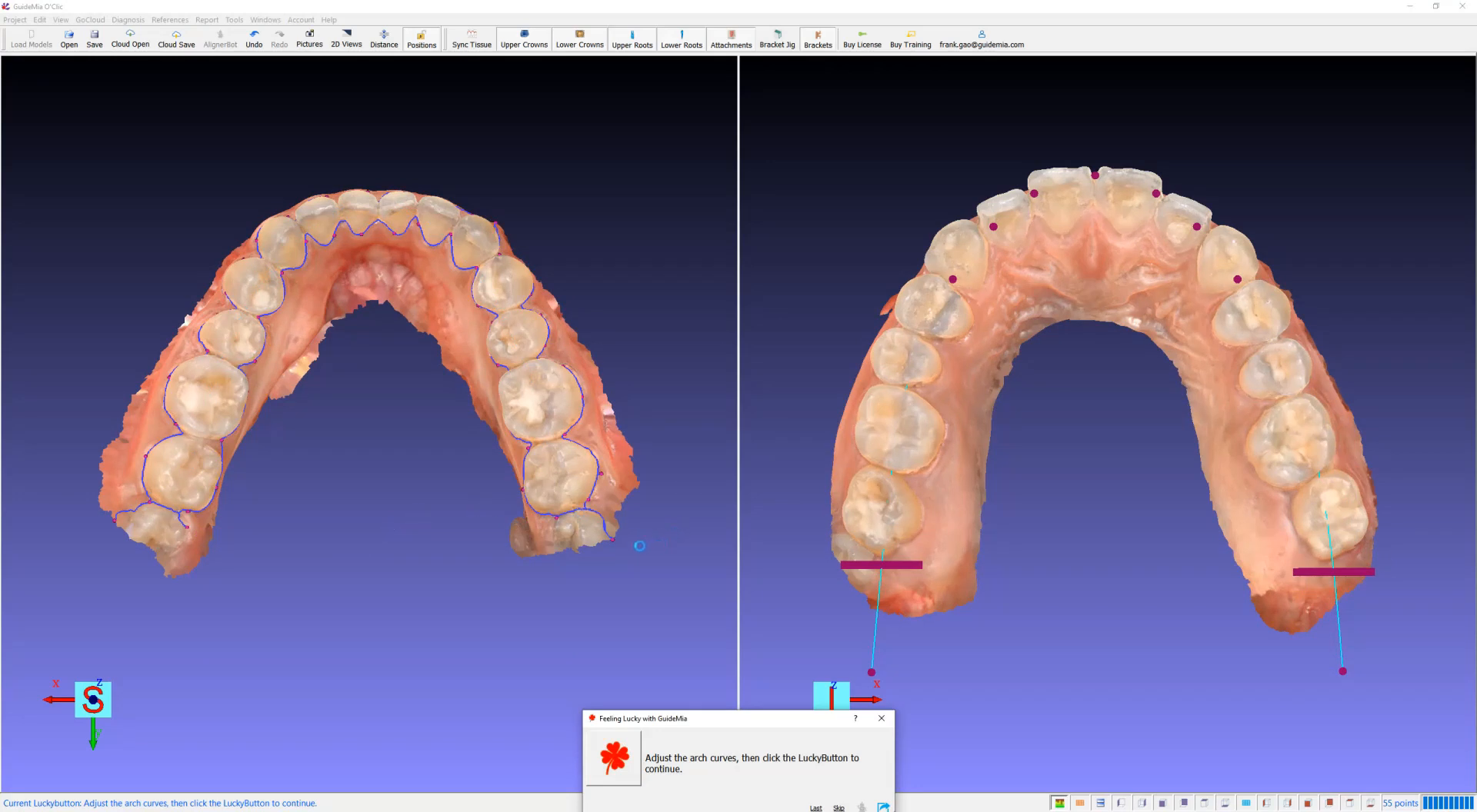
Step: Adjust the lower crown boundaries, excluding the partial third molars at both arch ends and refining the outline near the canine
{"action": "left_click_drag", "start_coordinate": [266, 368], "coordinate": [414, 426]}
{"action": "left_click", "coordinate": [114, 520]}
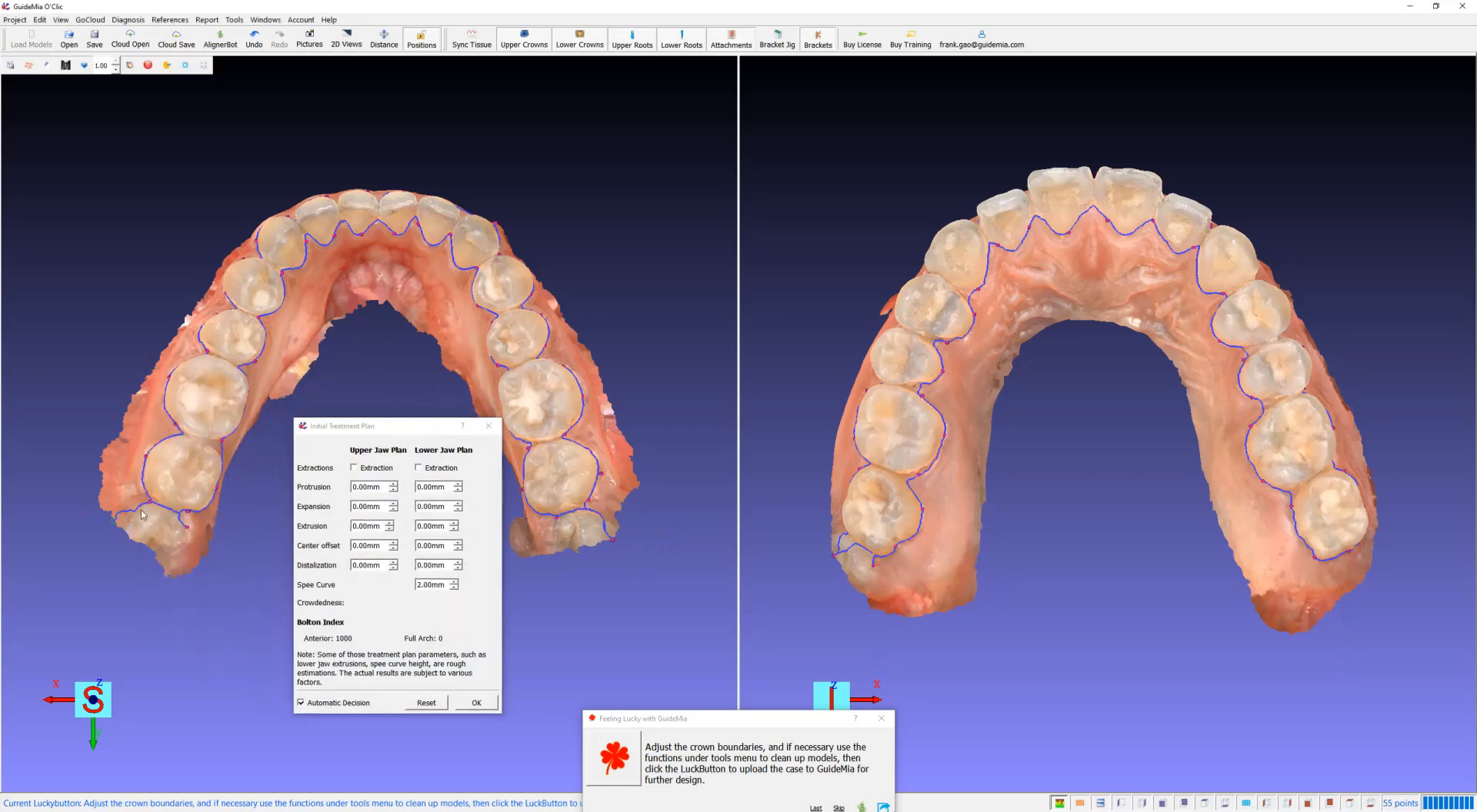
{"action": "left_click", "coordinate": [188, 528]}
{"action": "middle_click_drag", "start_coordinate": [560, 143], "coordinate": [541, 247]}
{"action": "left_click", "coordinate": [494, 232]}
{"action": "left_click_drag", "start_coordinate": [488, 244], "coordinate": [489, 247]}
{"action": "right_click", "coordinate": [465, 244]}
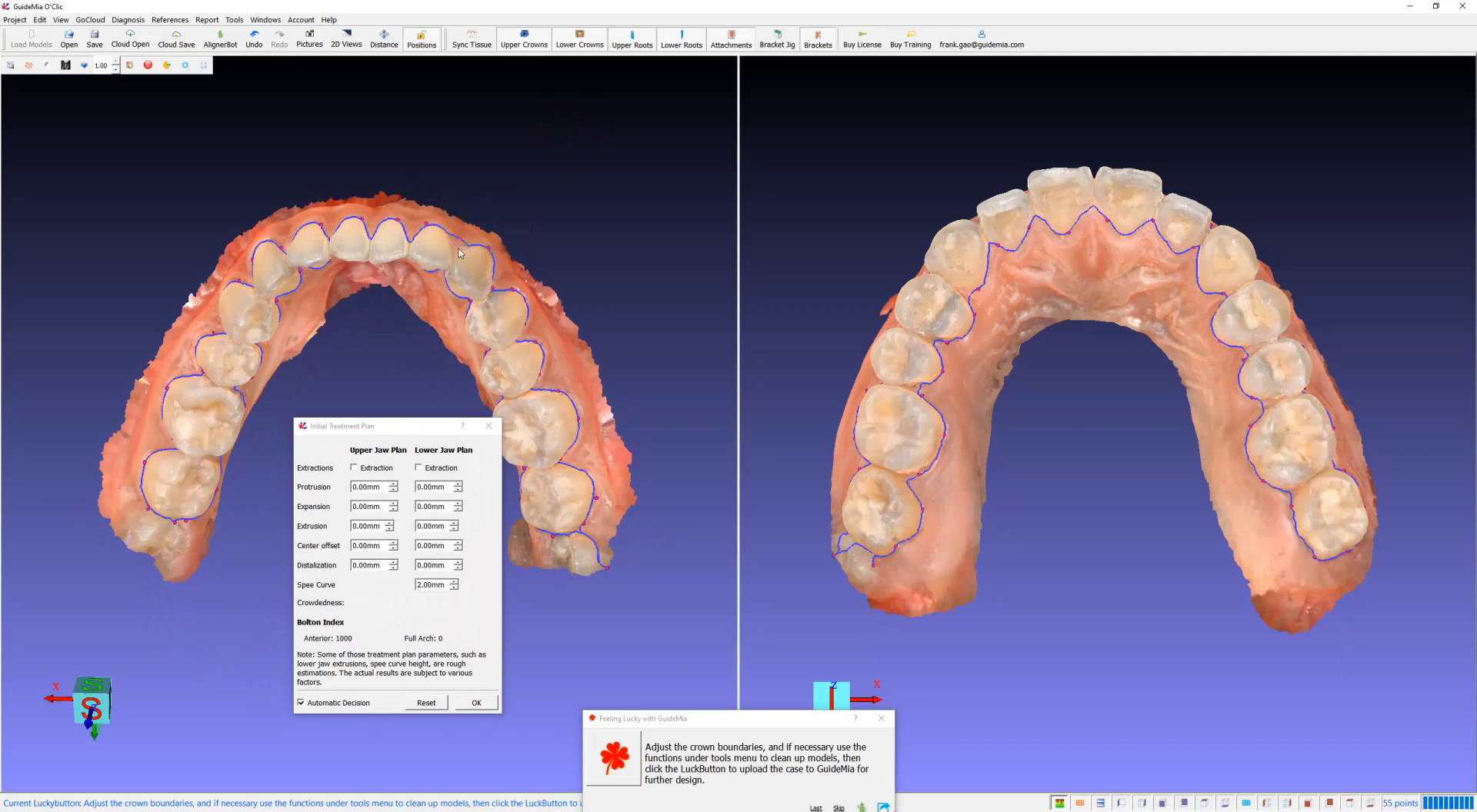
{"action": "left_click_drag", "start_coordinate": [607, 567], "coordinate": [586, 541]}
Step: Adjust the upper crown boundary to exclude the partial tooth behind the last molar
{"action": "mouse_move", "coordinate": [833, 555]}
{"action": "left_mouse_down"}
{"action": "mouse_move", "coordinate": [862, 538]}
{"action": "mouse_move", "coordinate": [851, 544]}
{"action": "left_mouse_up"}
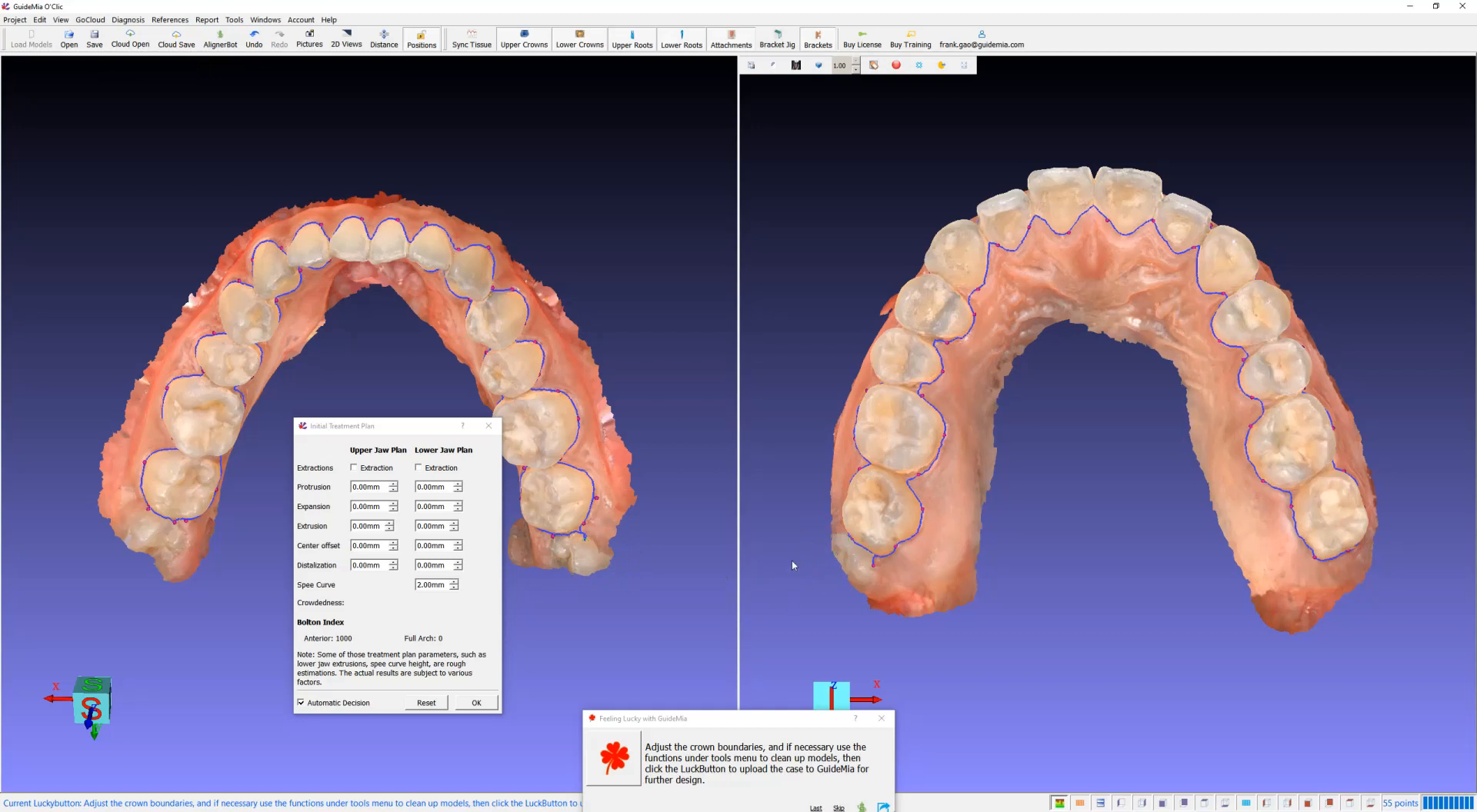
{"action": "left_click_drag", "start_coordinate": [791, 594], "coordinate": [821, 537]}
{"action": "left_click_drag", "start_coordinate": [644, 597], "coordinate": [643, 587]}
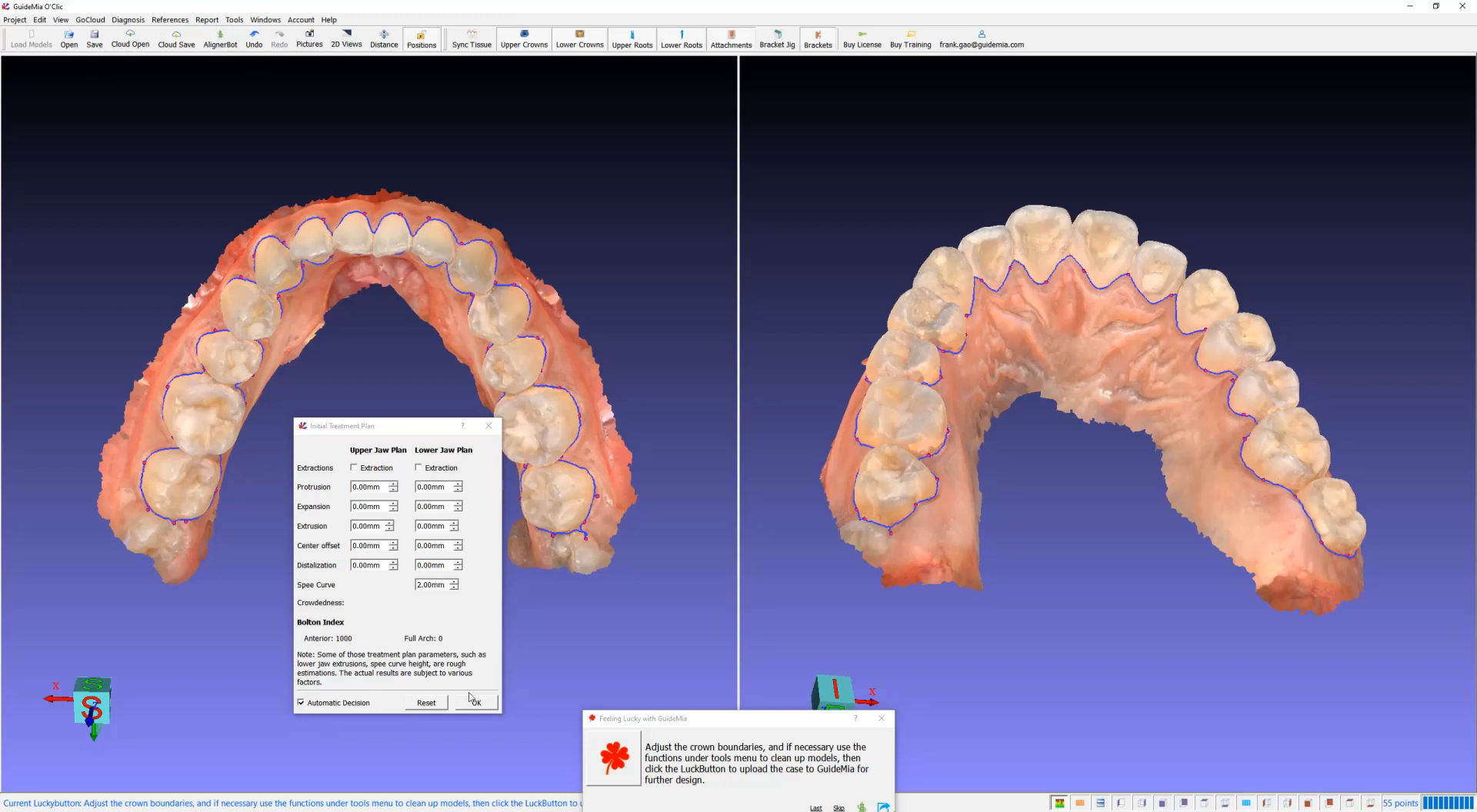
Step: Fill in the cloud case with the patient's name, gender M, date of birth, doctor's name, business name GuideMia and agent Designer A
{"action": "left_click", "coordinate": [473, 700]}
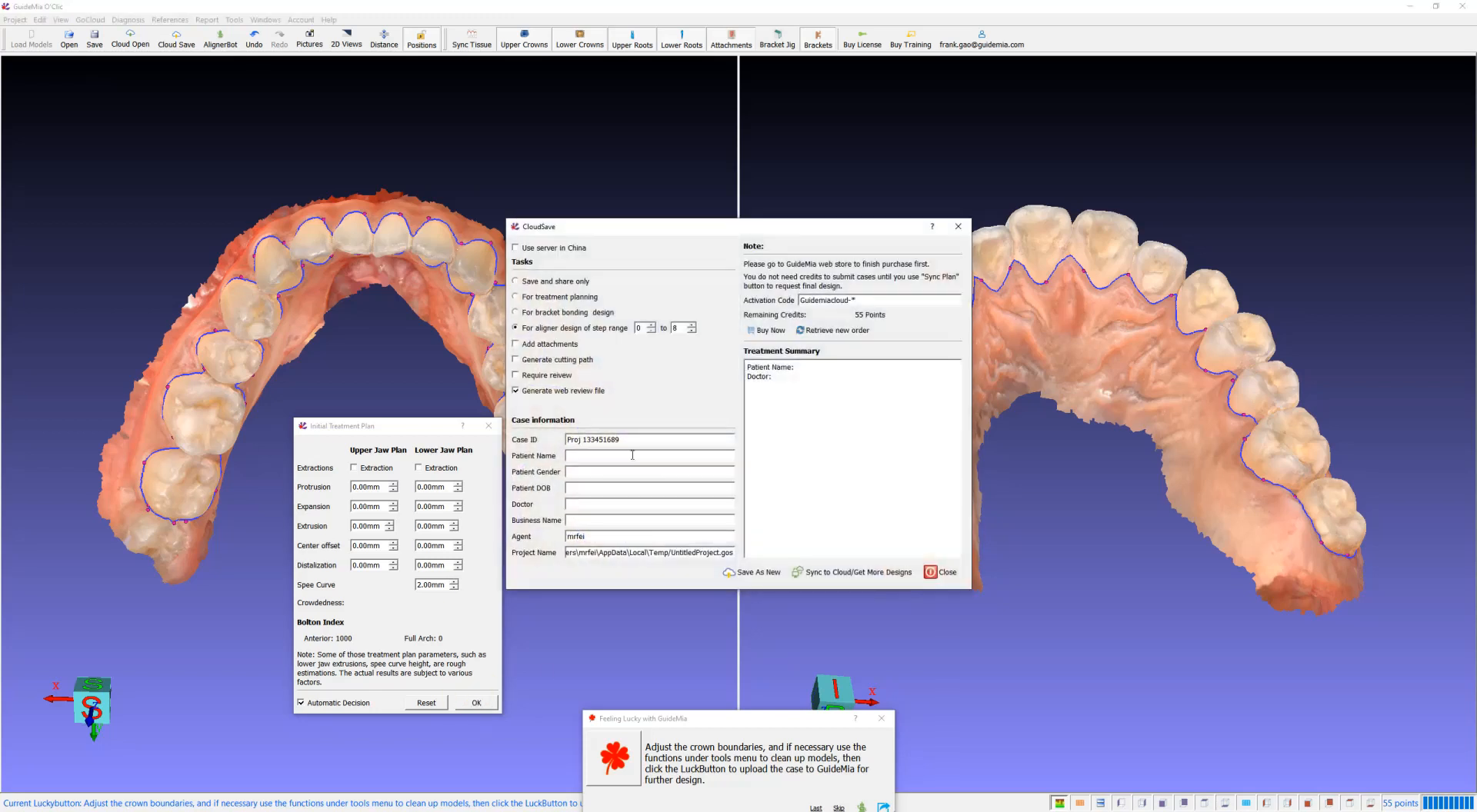
{"action": "left_click", "coordinate": [595, 457]}
{"action": "type", "text": "th"}
{"action": "type", "text": "M"}
{"action": "type", "text": "01012002"}
{"action": "type", "text": "Dr. Al"}
{"action": "key", "text": "Tab"}
{"action": "key", "text": "Tab"}
{"action": "left_click", "coordinate": [570, 520]}
{"action": "type", "text": "GuideMia"}
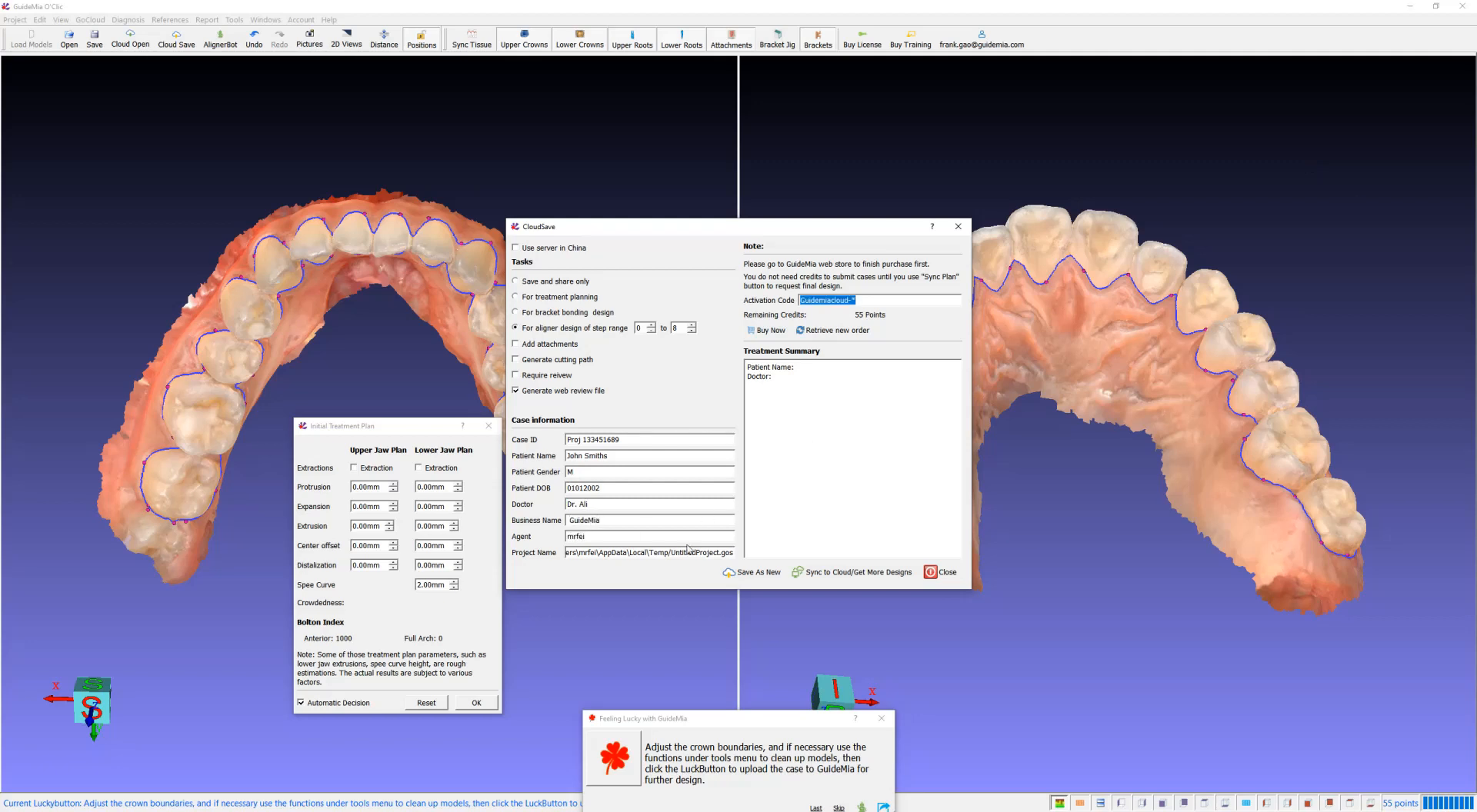
{"action": "double_click", "coordinate": [673, 536]}
{"action": "type", "text": "Designer A"}
Step: Save the case to the cloud as a new project named aws_demo 03.gos and close the cloud save window
{"action": "left_click", "coordinate": [751, 572]}
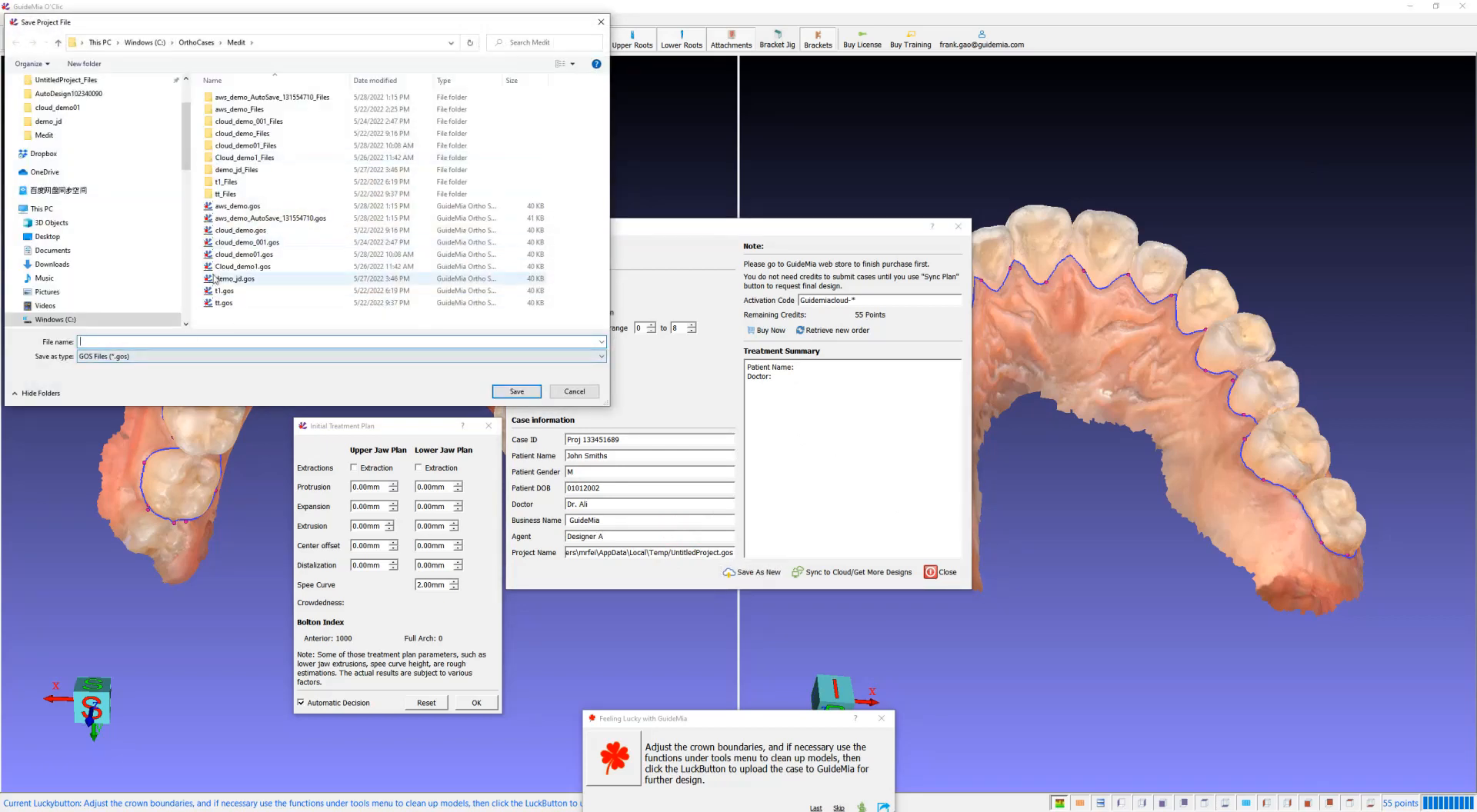
{"action": "left_click", "coordinate": [248, 207]}
{"action": "left_click", "coordinate": [112, 342]}
{"action": "type", "text": "03.gos"}
{"action": "left_click", "coordinate": [516, 392]}
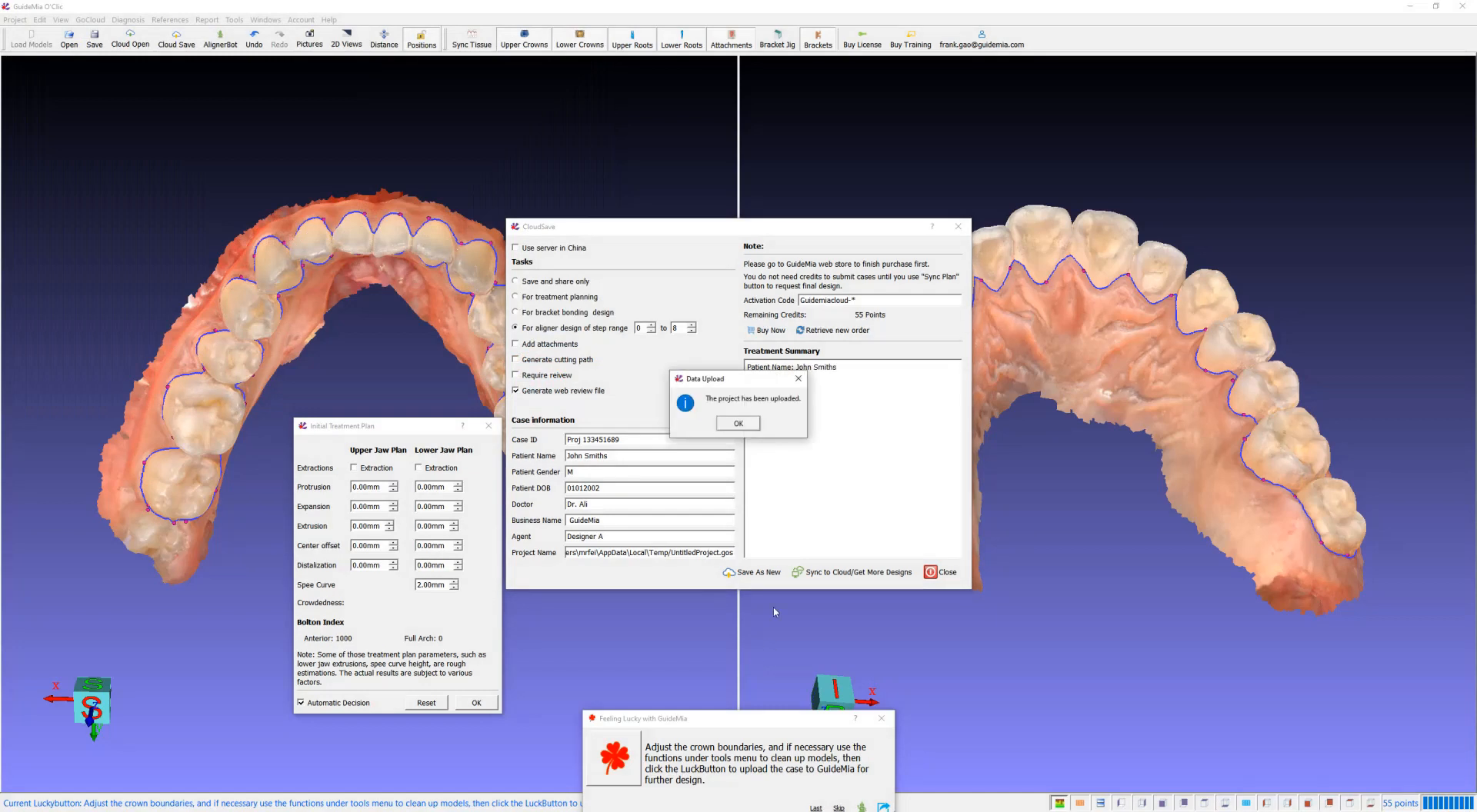
{"action": "left_click", "coordinate": [740, 424]}
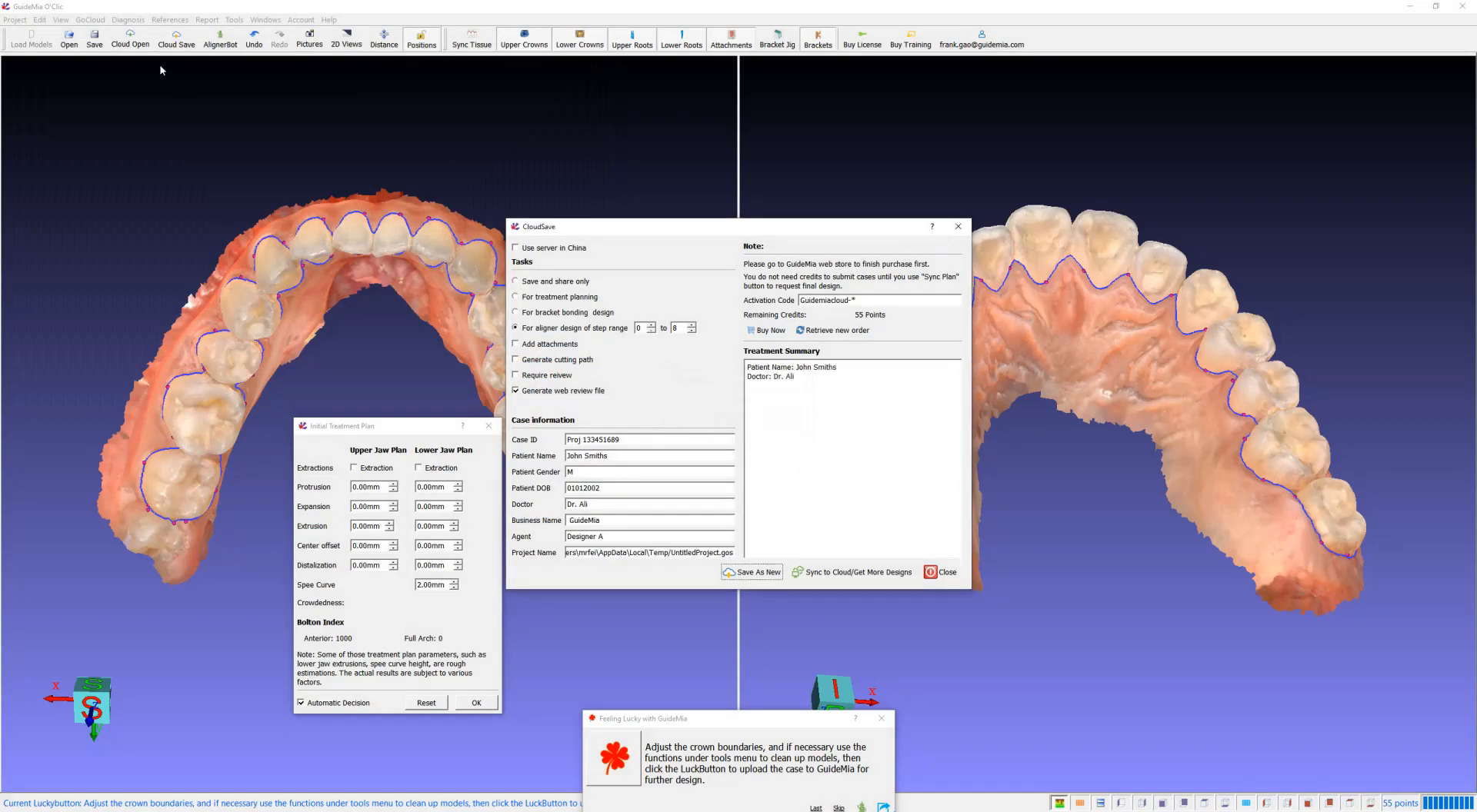
{"action": "left_click", "coordinate": [958, 226]}
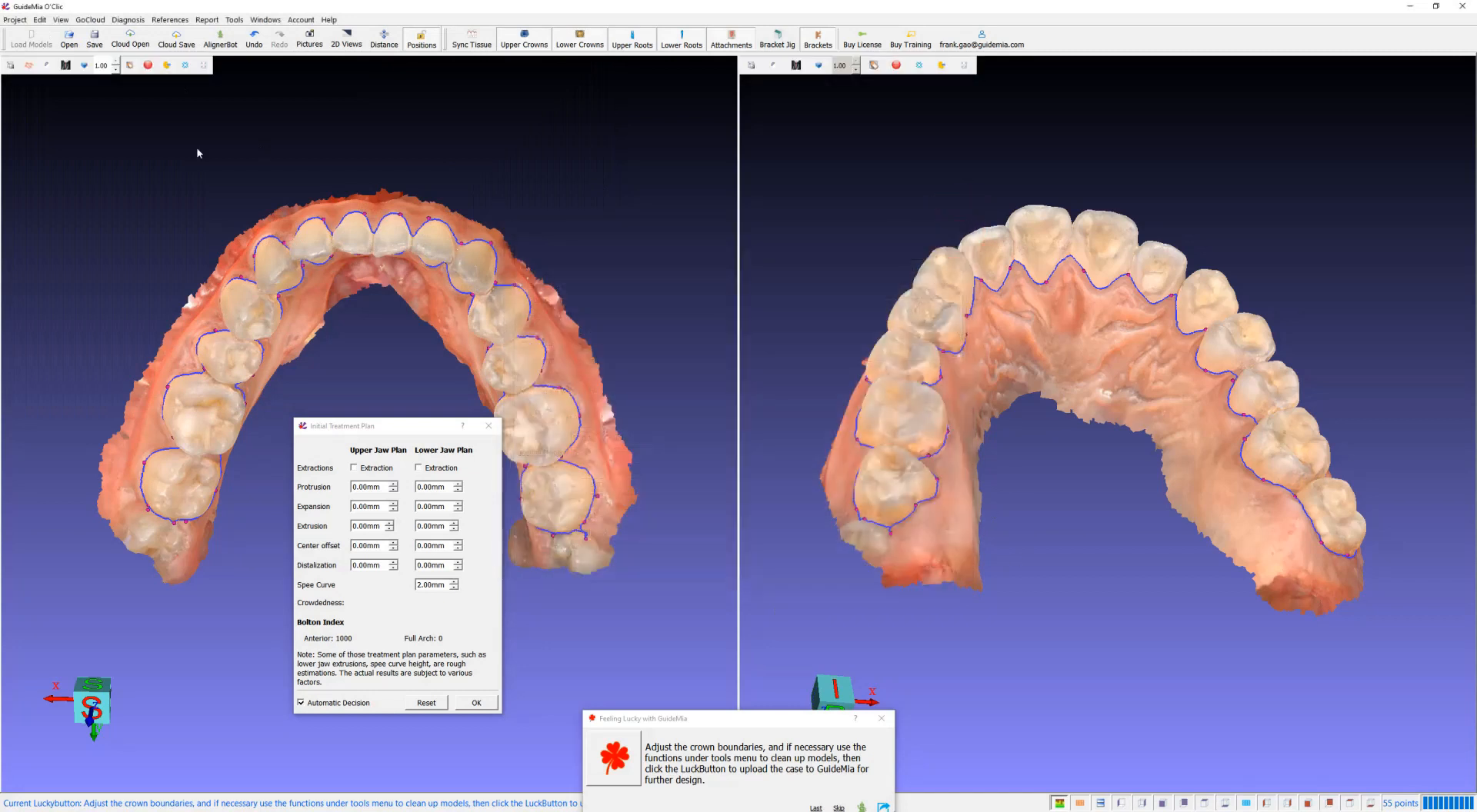
Step: Close the project and open the designed case assigned to agent Designer A from the cloud case list
{"action": "left_click", "coordinate": [14, 19]}
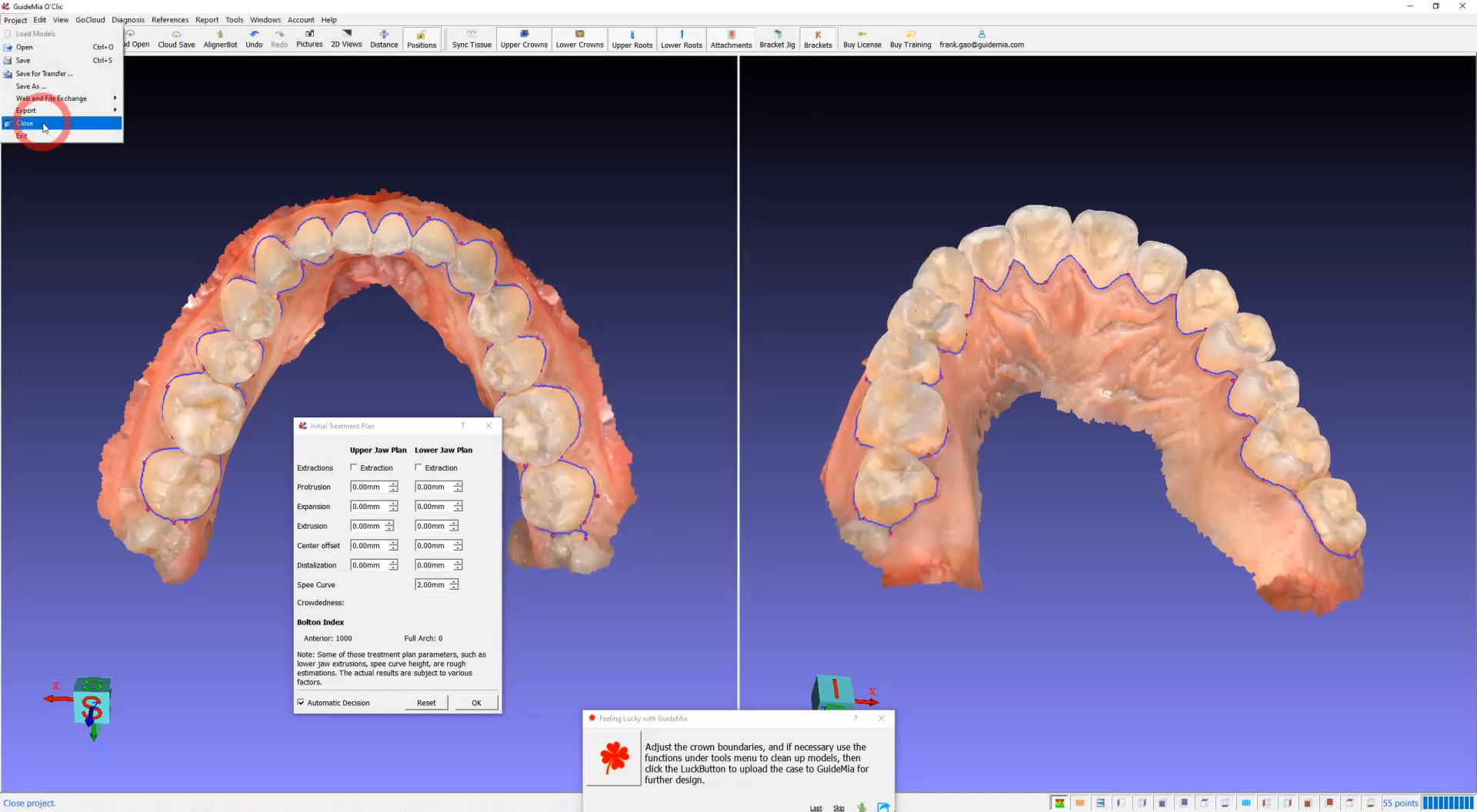
{"action": "left_click", "coordinate": [37, 119]}
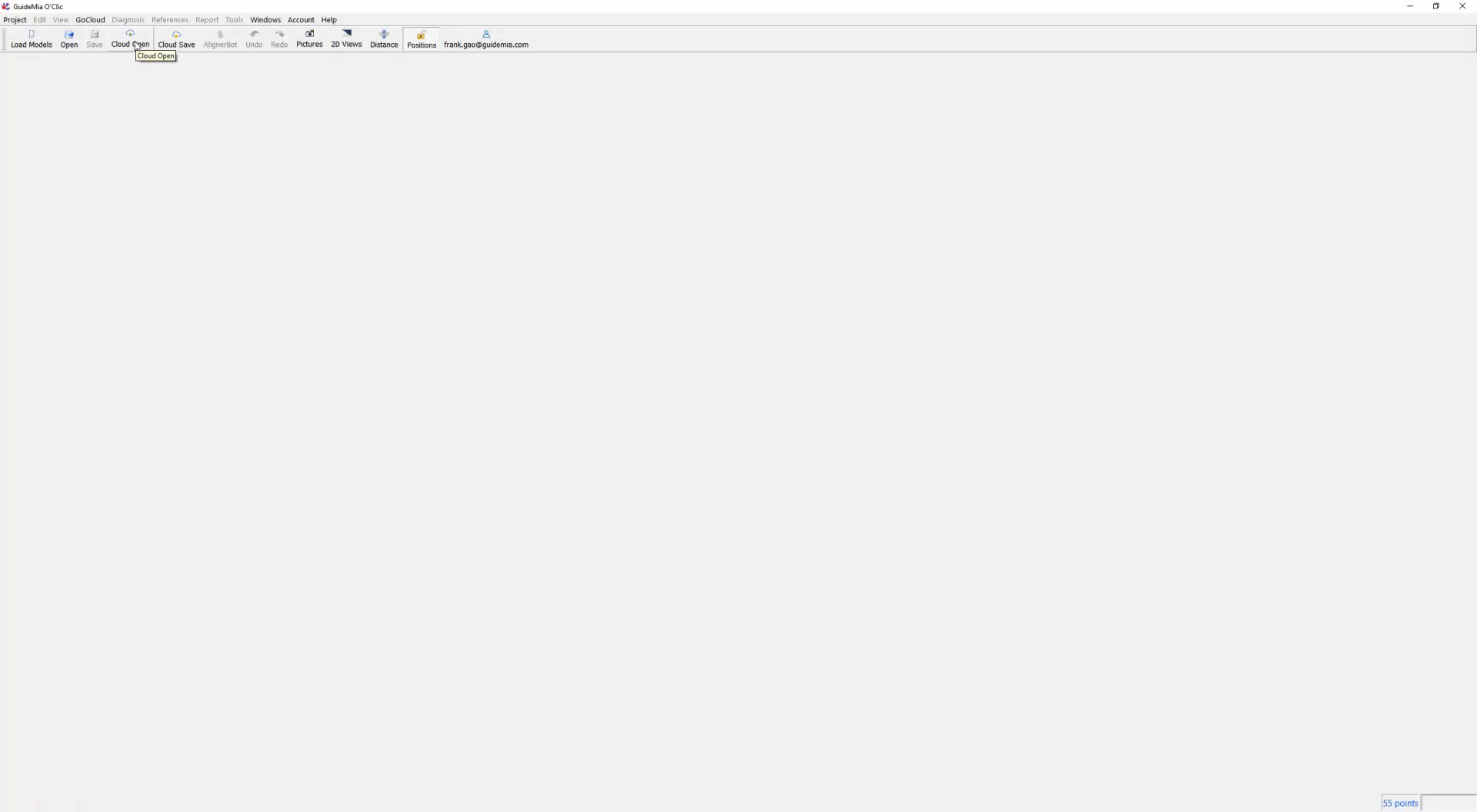
{"action": "left_click", "coordinate": [137, 45]}
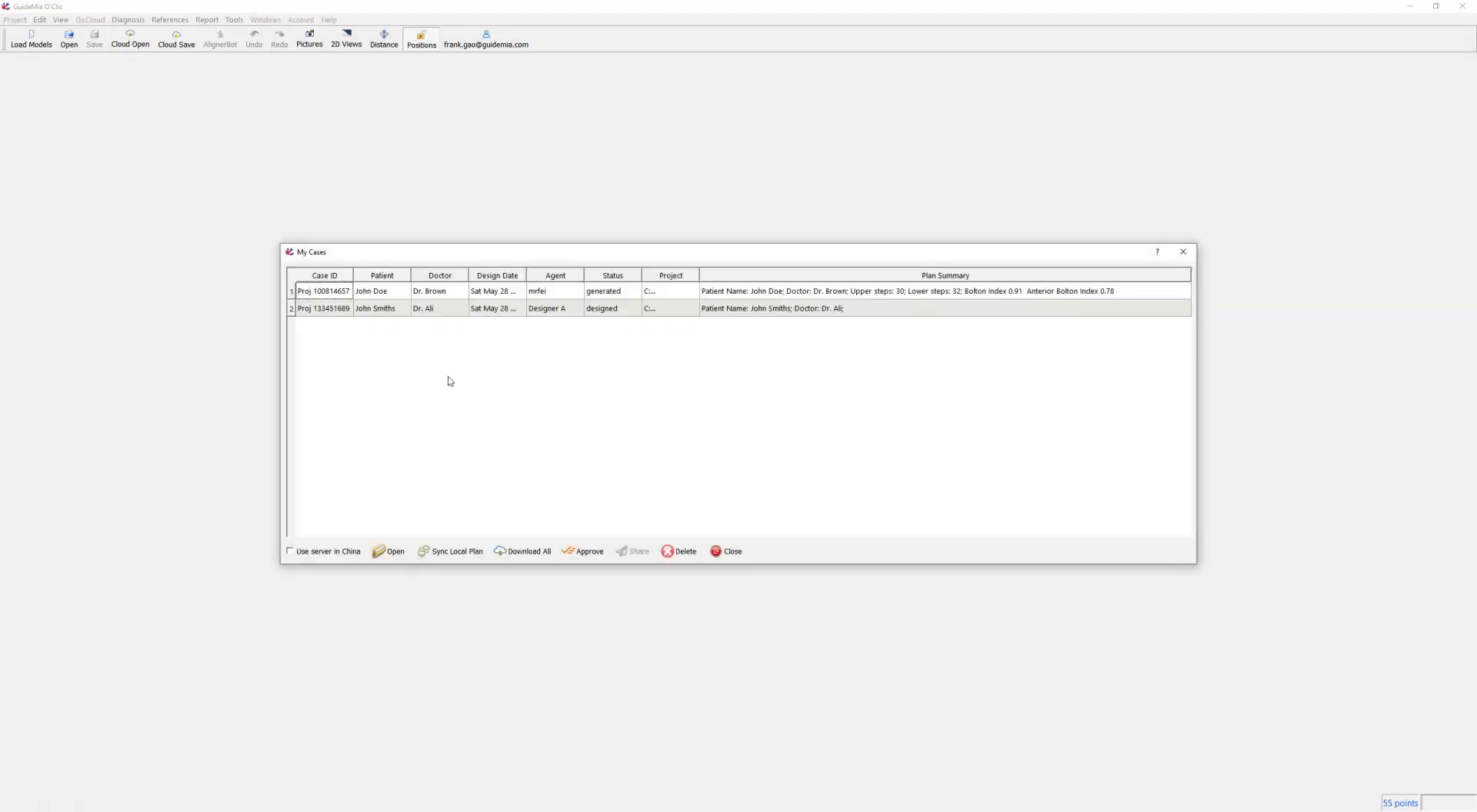
{"action": "left_click", "coordinate": [380, 311]}
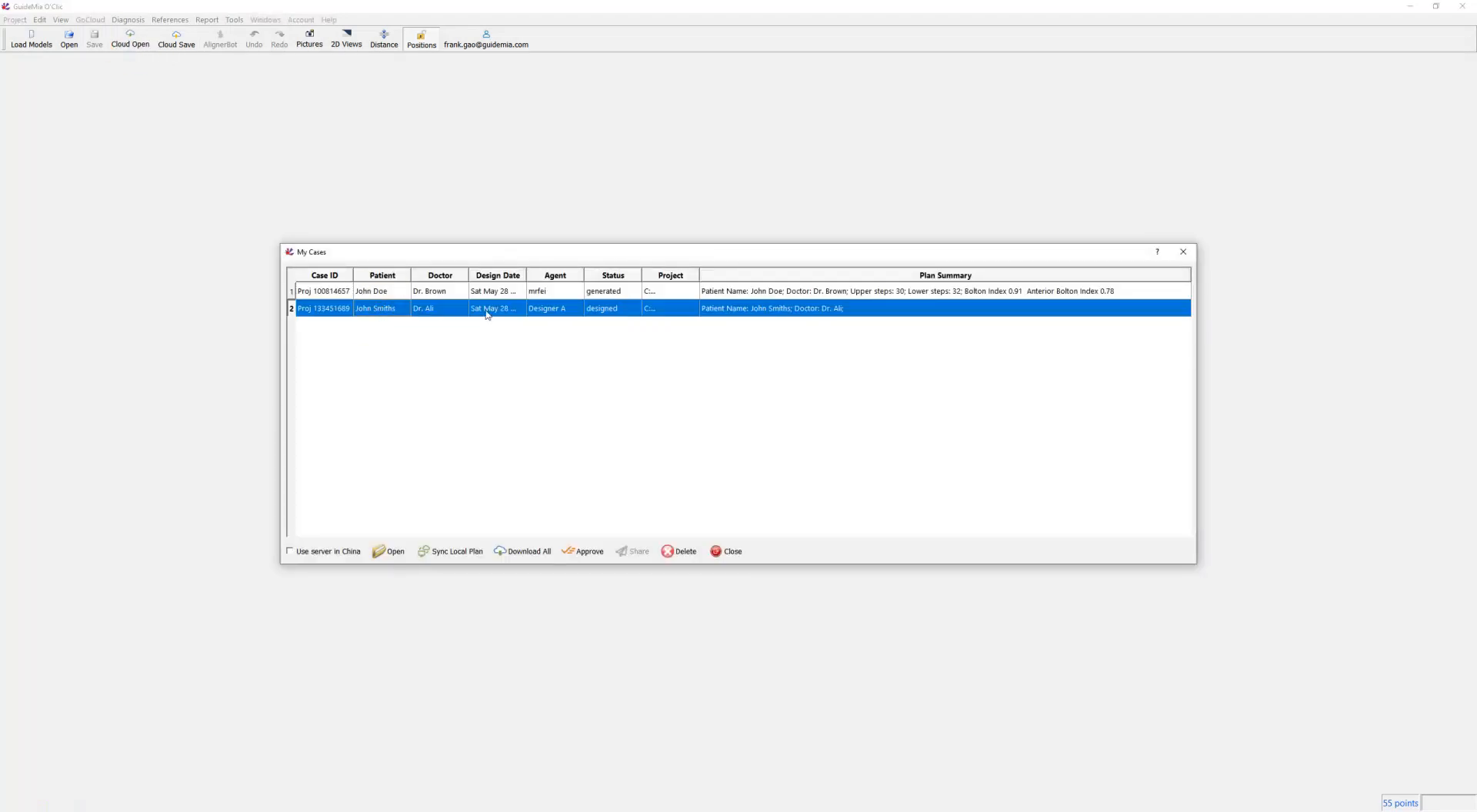
{"action": "left_click", "coordinate": [390, 553]}
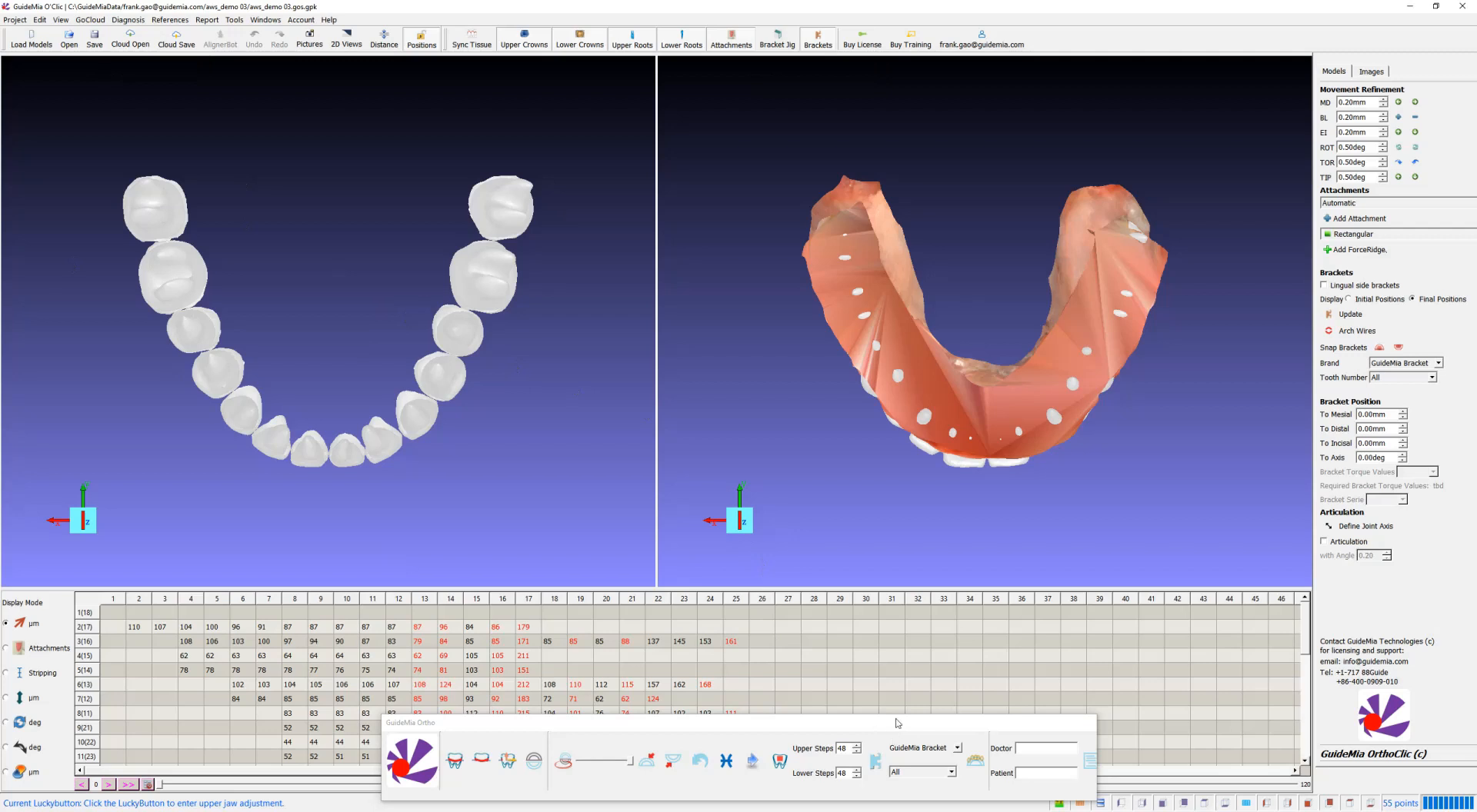
Step: Generate attachments on the teeth of both arches
{"action": "mouse_move", "coordinate": [809, 443]}
{"action": "left_mouse_down"}
{"action": "mouse_move", "coordinate": [984, 202]}
{"action": "mouse_move", "coordinate": [1154, 206]}
{"action": "mouse_move", "coordinate": [899, 209]}
{"action": "mouse_move", "coordinate": [828, 240]}
{"action": "mouse_move", "coordinate": [913, 376]}
{"action": "left_mouse_up"}
{"action": "left_click_drag", "start_coordinate": [954, 471], "coordinate": [1133, 505]}
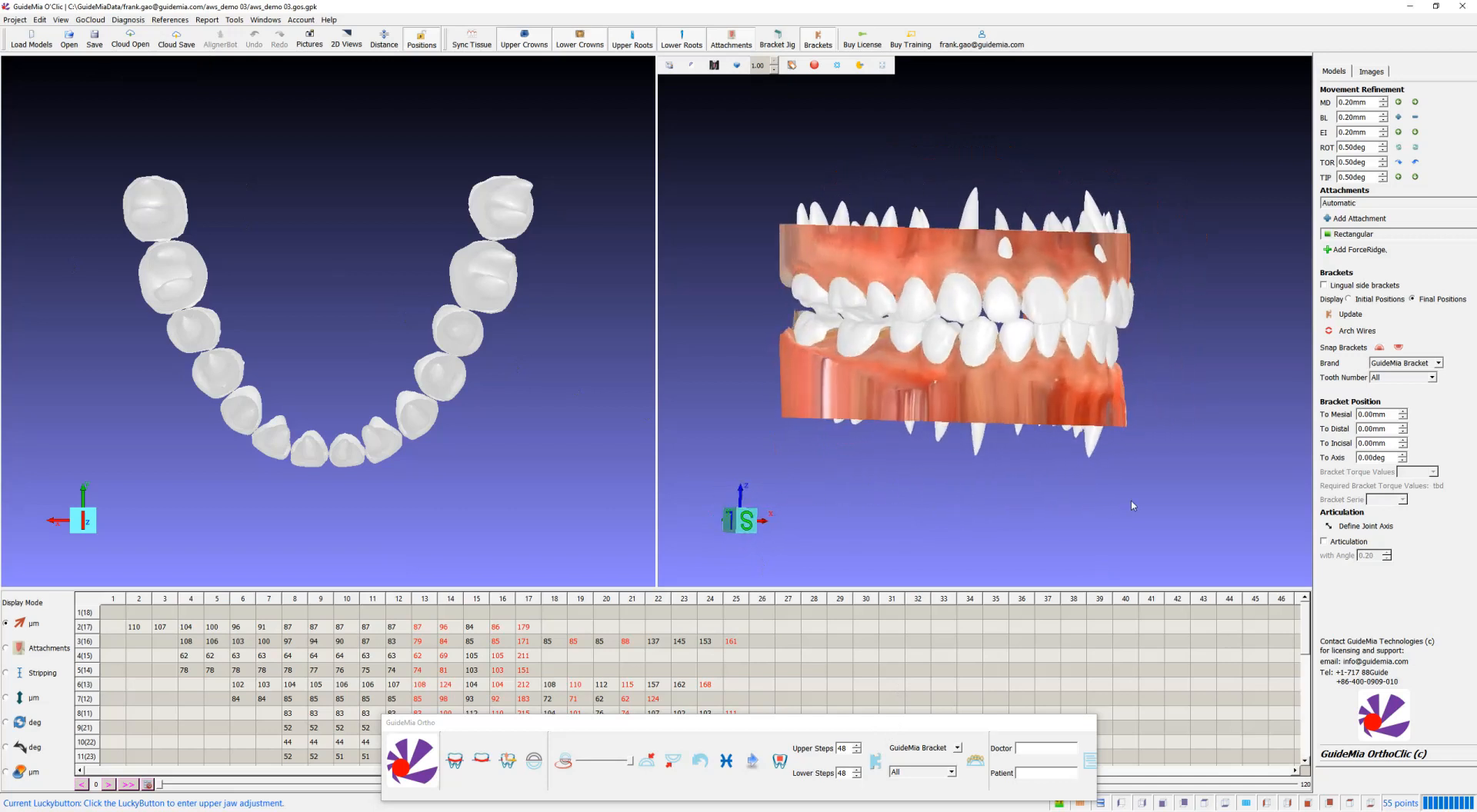
{"action": "left_click", "coordinate": [754, 760]}
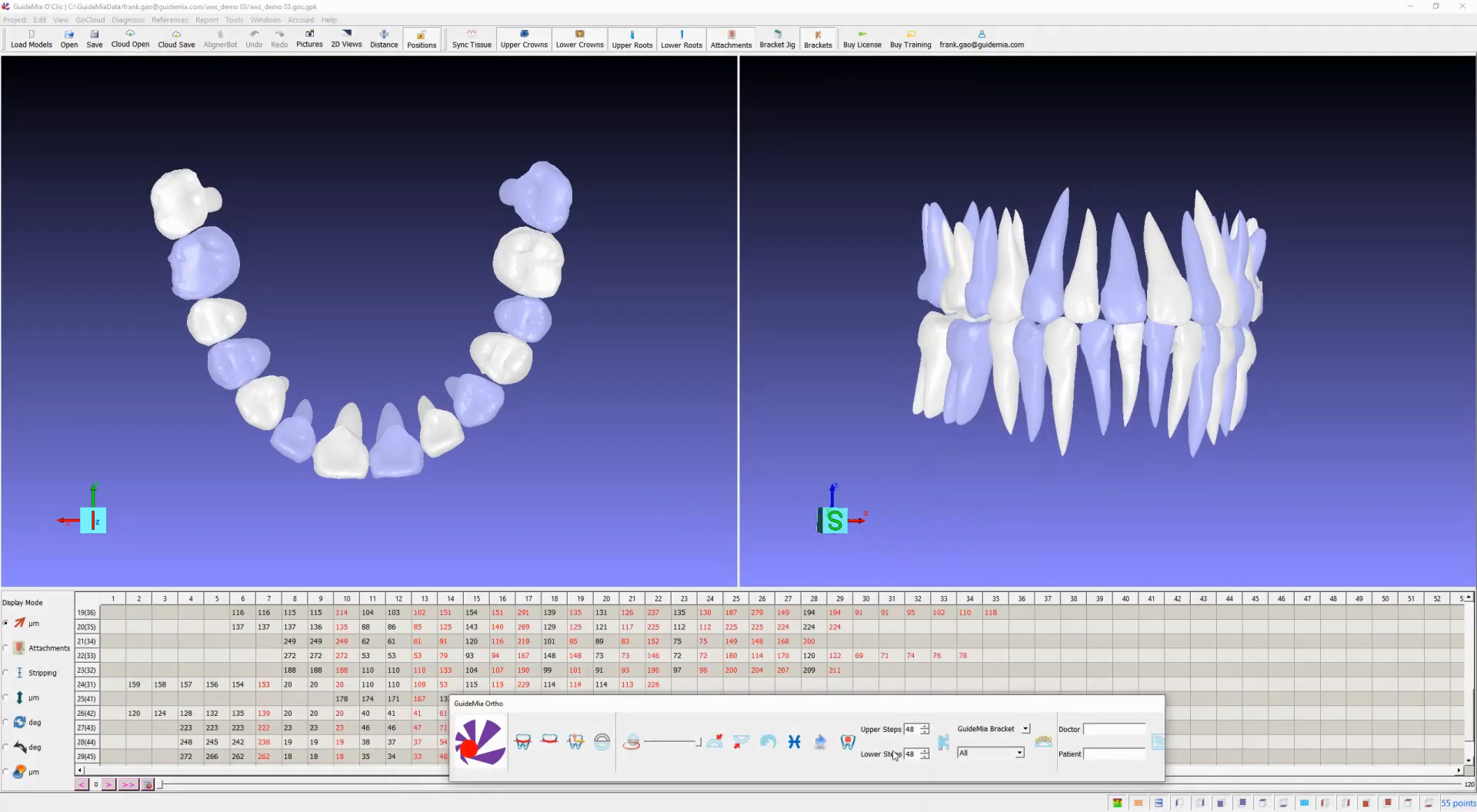
{"action": "left_click", "coordinate": [822, 743]}
{"action": "left_click", "coordinate": [847, 742]}
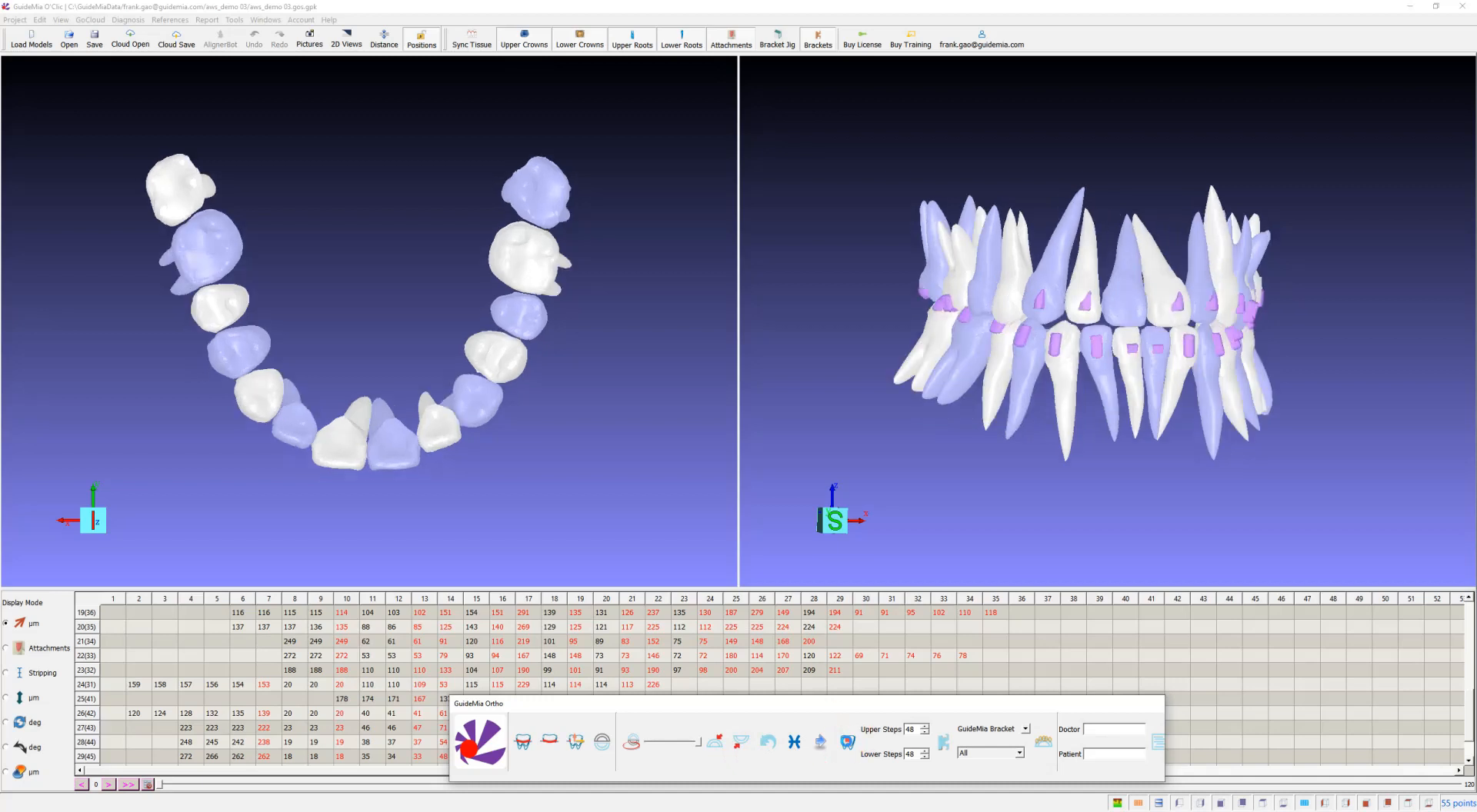
Step: Hide the upper crowns and examine the attachments on the lower teeth
{"action": "left_click_drag", "start_coordinate": [1100, 501], "coordinate": [1078, 521]}
{"action": "scroll", "coordinate": [1043, 399], "scroll_direction": "up", "scroll_amount": 4}
{"action": "right_click_drag", "start_coordinate": [966, 460], "coordinate": [1070, 472]}
{"action": "mouse_move", "coordinate": [1057, 474]}
{"action": "left_mouse_down"}
{"action": "mouse_move", "coordinate": [1081, 392]}
{"action": "mouse_move", "coordinate": [1057, 475]}
{"action": "left_mouse_up"}
{"action": "left_click", "coordinate": [525, 39]}
{"action": "left_click_drag", "start_coordinate": [808, 235], "coordinate": [882, 374]}
{"action": "right_click_drag", "start_coordinate": [1069, 350], "coordinate": [1029, 280]}
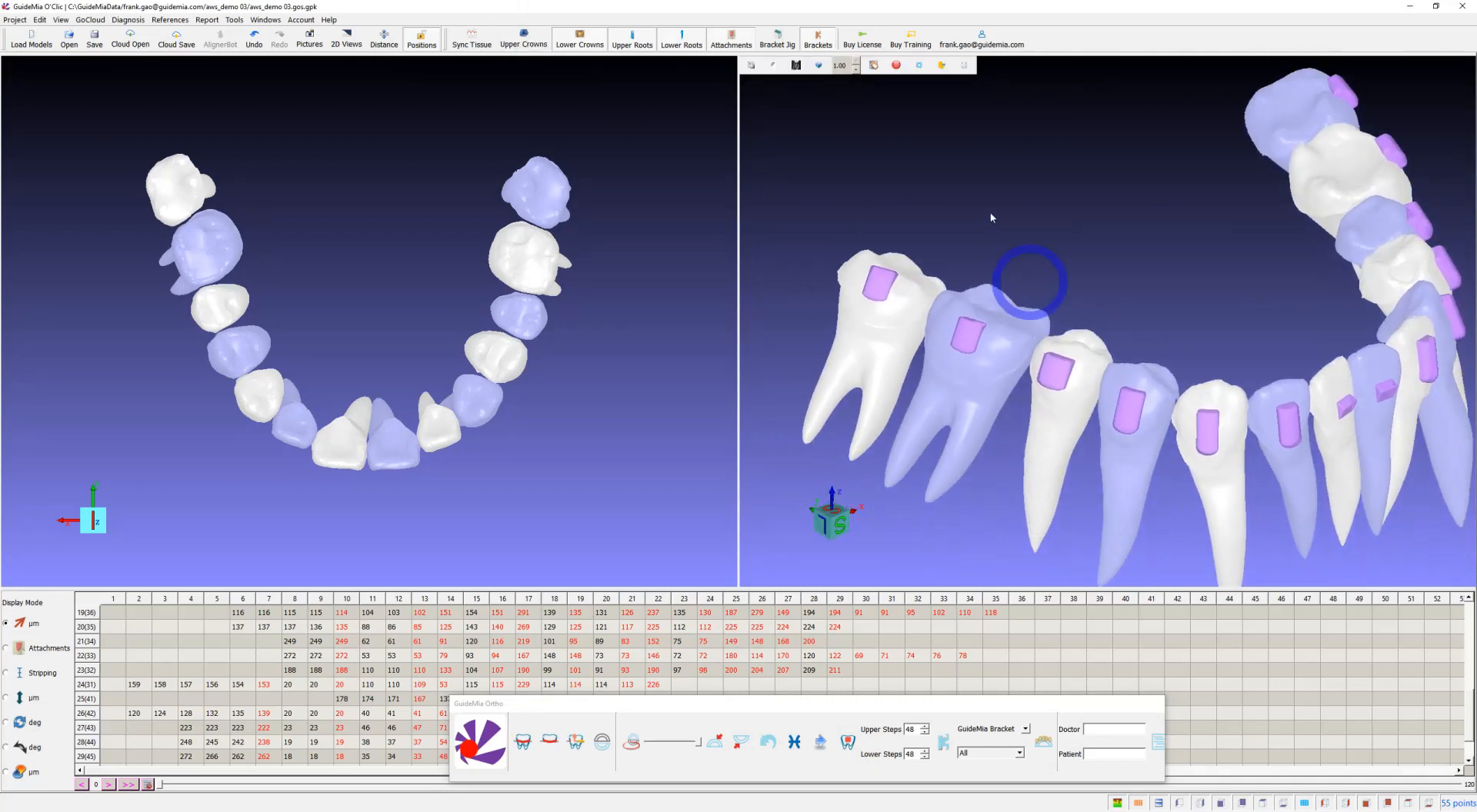
Step: Make the attachment on the lower right second molar (tooth 31) the current model for positioning
{"action": "right_click", "coordinate": [881, 285]}
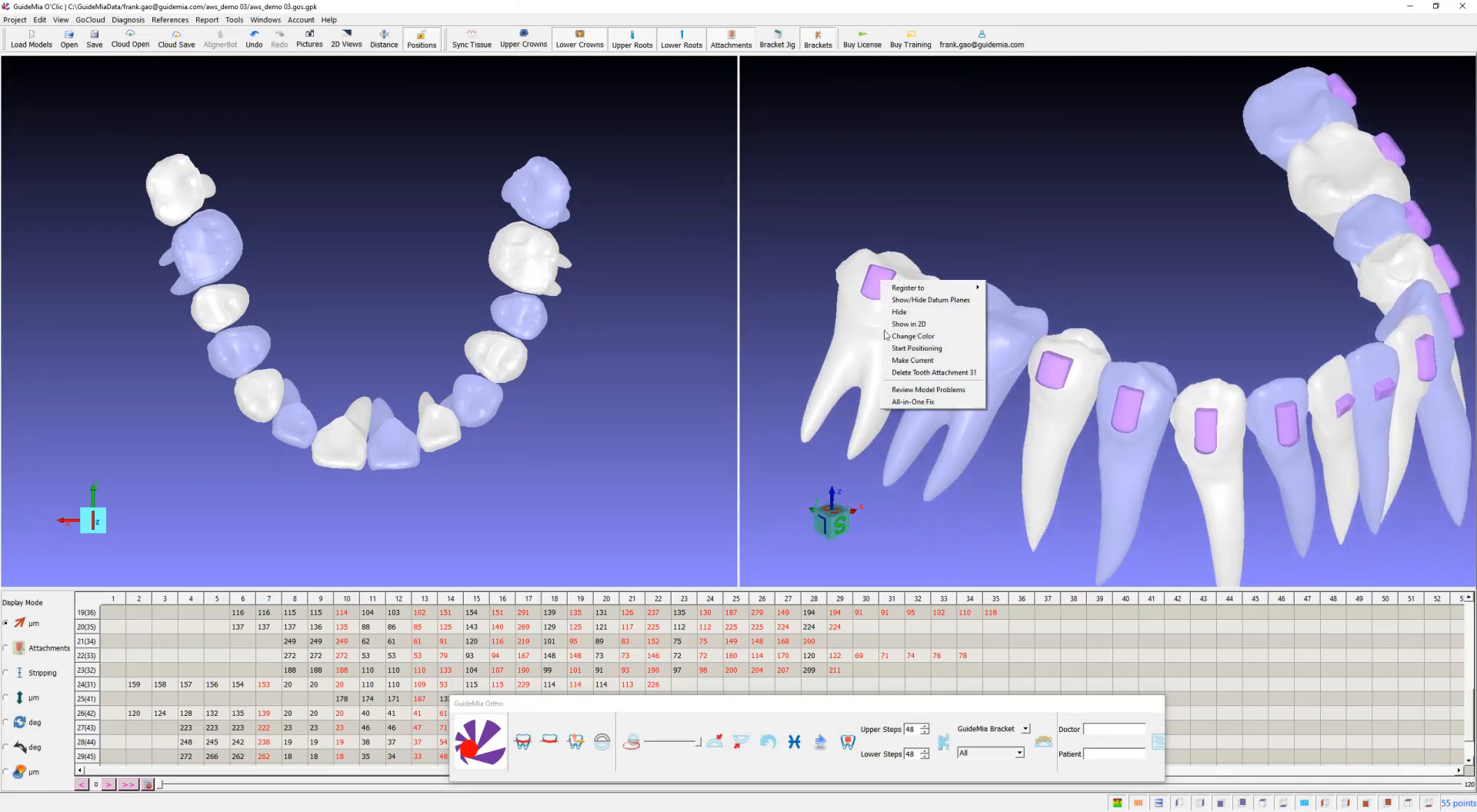
{"action": "left_click", "coordinate": [914, 360]}
{"action": "left_click_drag", "start_coordinate": [913, 343], "coordinate": [887, 395]}
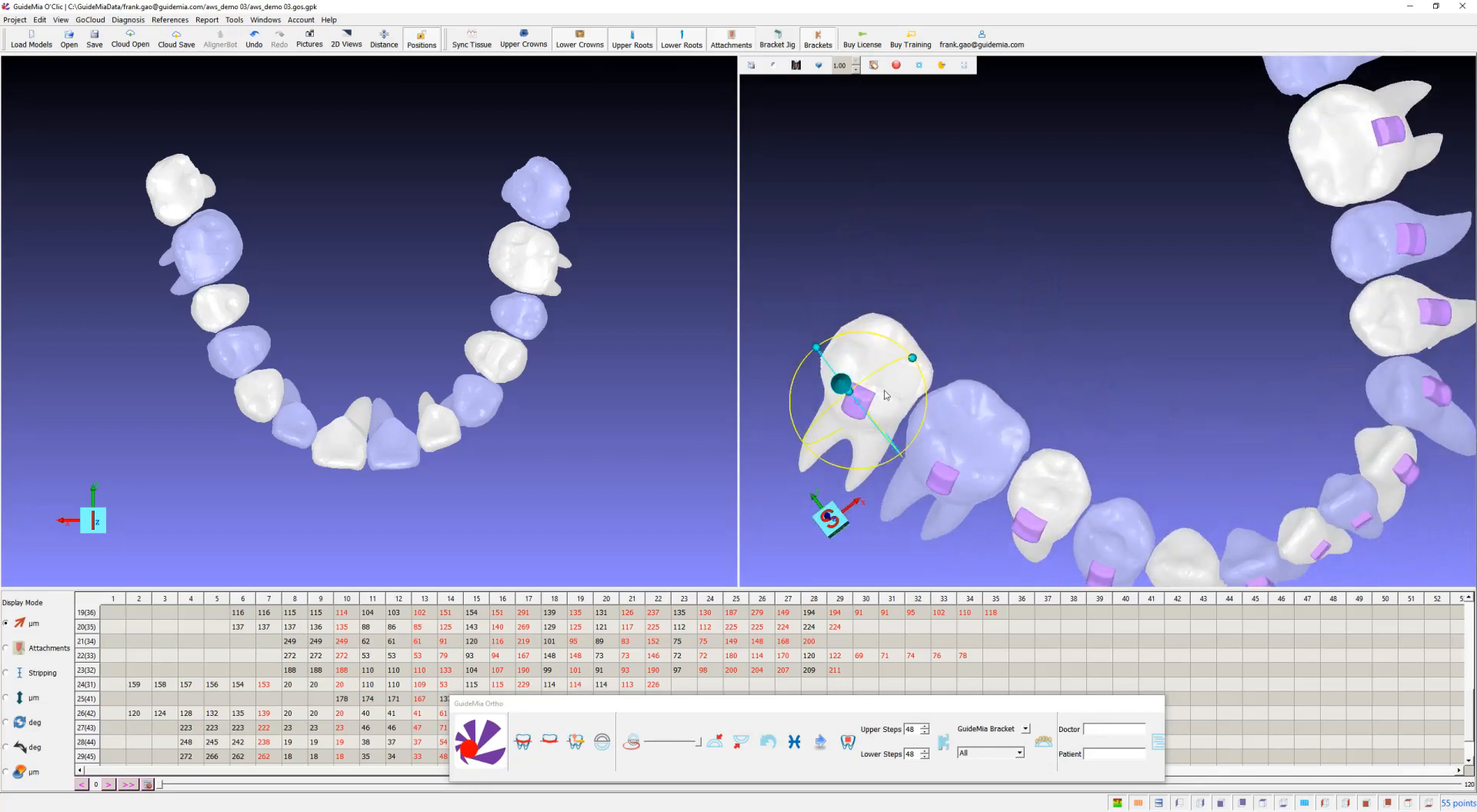
Step: Examine the attachments on the upper teeth together with the gum model from the side
{"action": "right_click_drag", "start_coordinate": [1076, 357], "coordinate": [958, 278]}
{"action": "left_click_drag", "start_coordinate": [1067, 279], "coordinate": [969, 223]}
{"action": "right_click_drag", "start_coordinate": [1026, 228], "coordinate": [954, 251]}
{"action": "left_click_drag", "start_coordinate": [1170, 308], "coordinate": [1190, 222]}
{"action": "left_click", "coordinate": [1208, 204]}
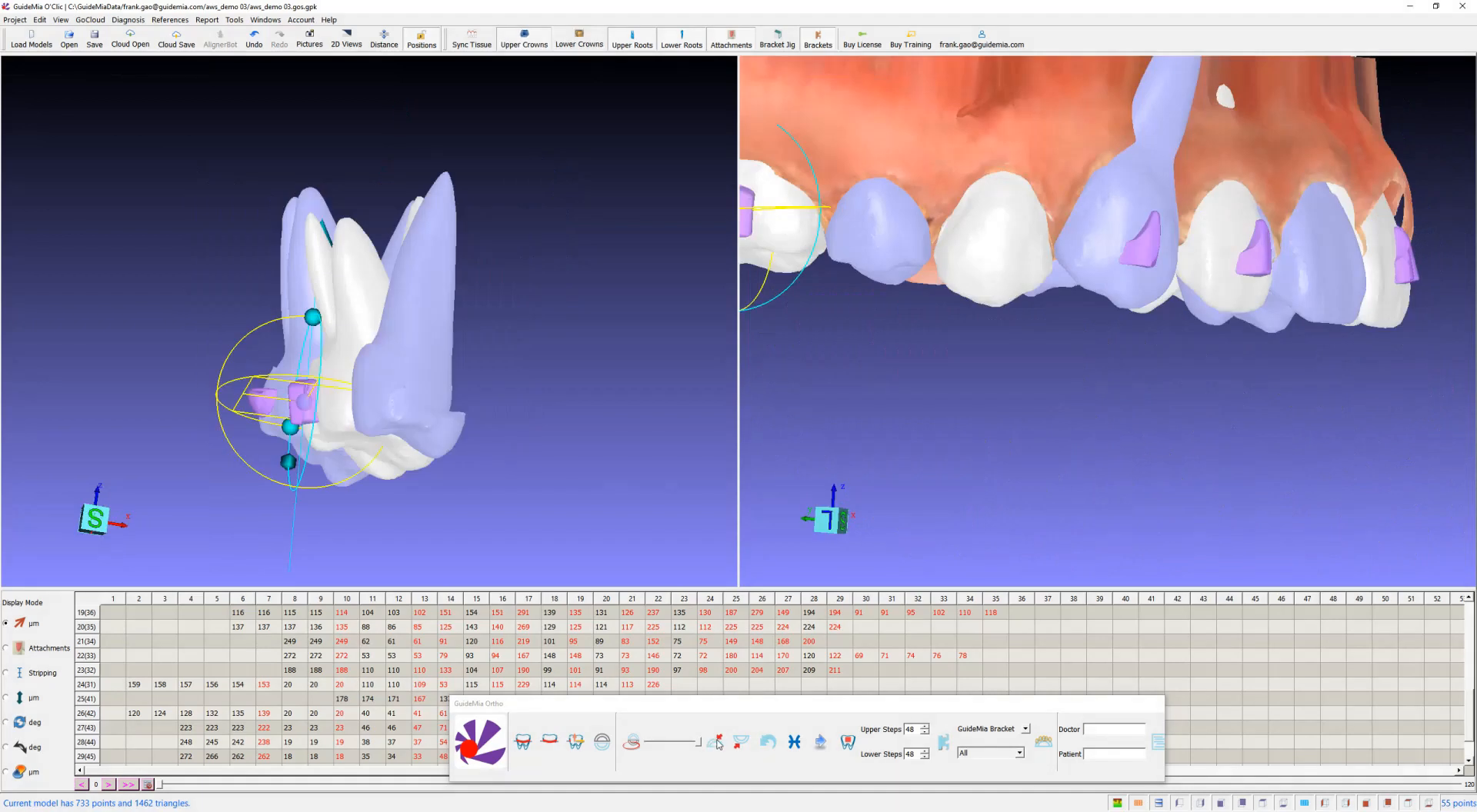
Step: Enter the upper jaw adjustment, then move and rotate the upper left first molar
{"action": "right_click", "coordinate": [1089, 376]}
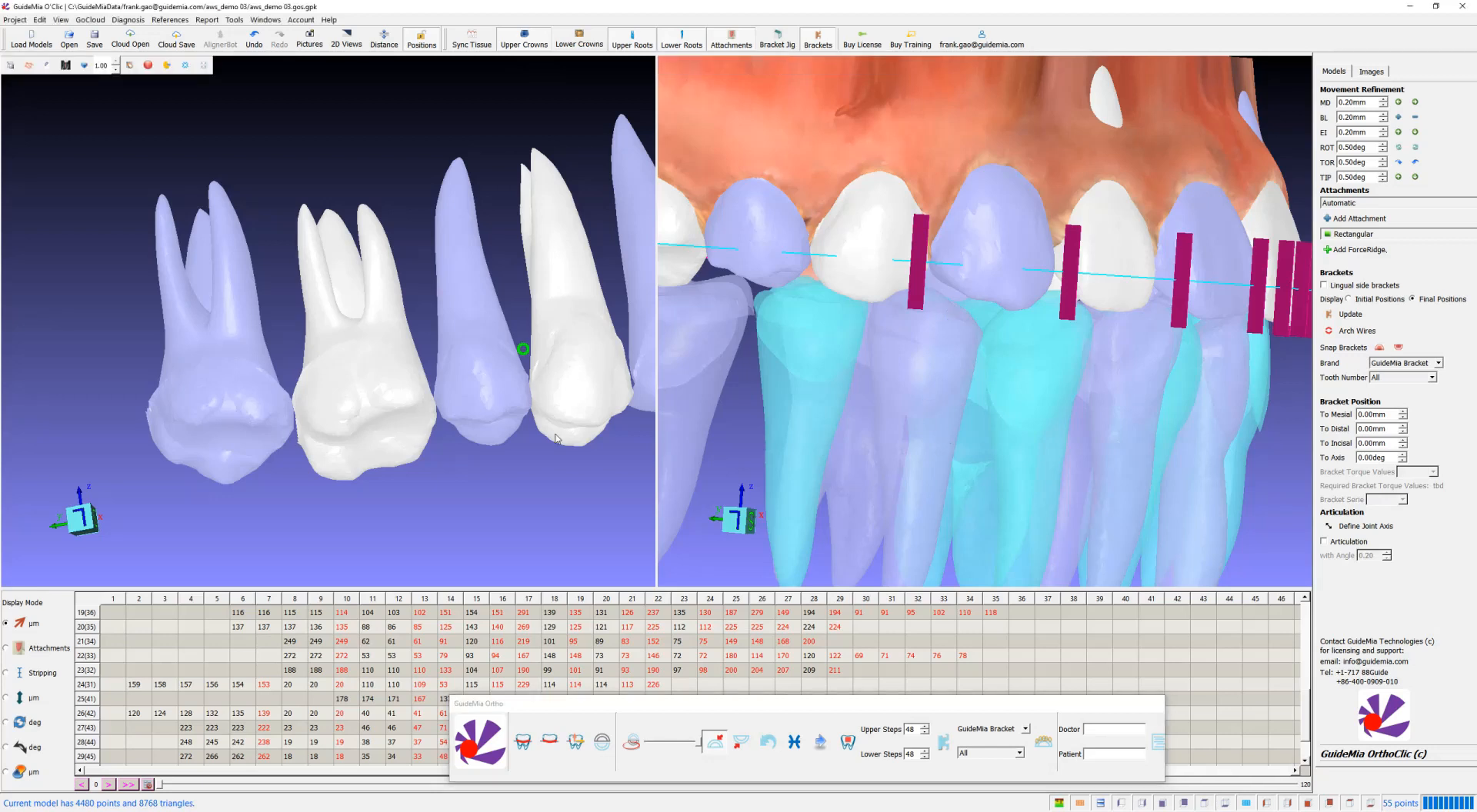
{"action": "right_click_drag", "start_coordinate": [521, 346], "coordinate": [607, 554]}
{"action": "left_click_drag", "start_coordinate": [606, 554], "coordinate": [544, 286]}
{"action": "right_click_drag", "start_coordinate": [544, 285], "coordinate": [554, 189]}
{"action": "middle_click_drag", "start_coordinate": [554, 188], "coordinate": [298, 228]}
{"action": "left_click_drag", "start_coordinate": [297, 230], "coordinate": [269, 251]}
{"action": "right_click_drag", "start_coordinate": [270, 251], "coordinate": [289, 181]}
{"action": "middle_click_drag", "start_coordinate": [290, 182], "coordinate": [314, 239]}
{"action": "left_click_drag", "start_coordinate": [315, 239], "coordinate": [412, 380]}
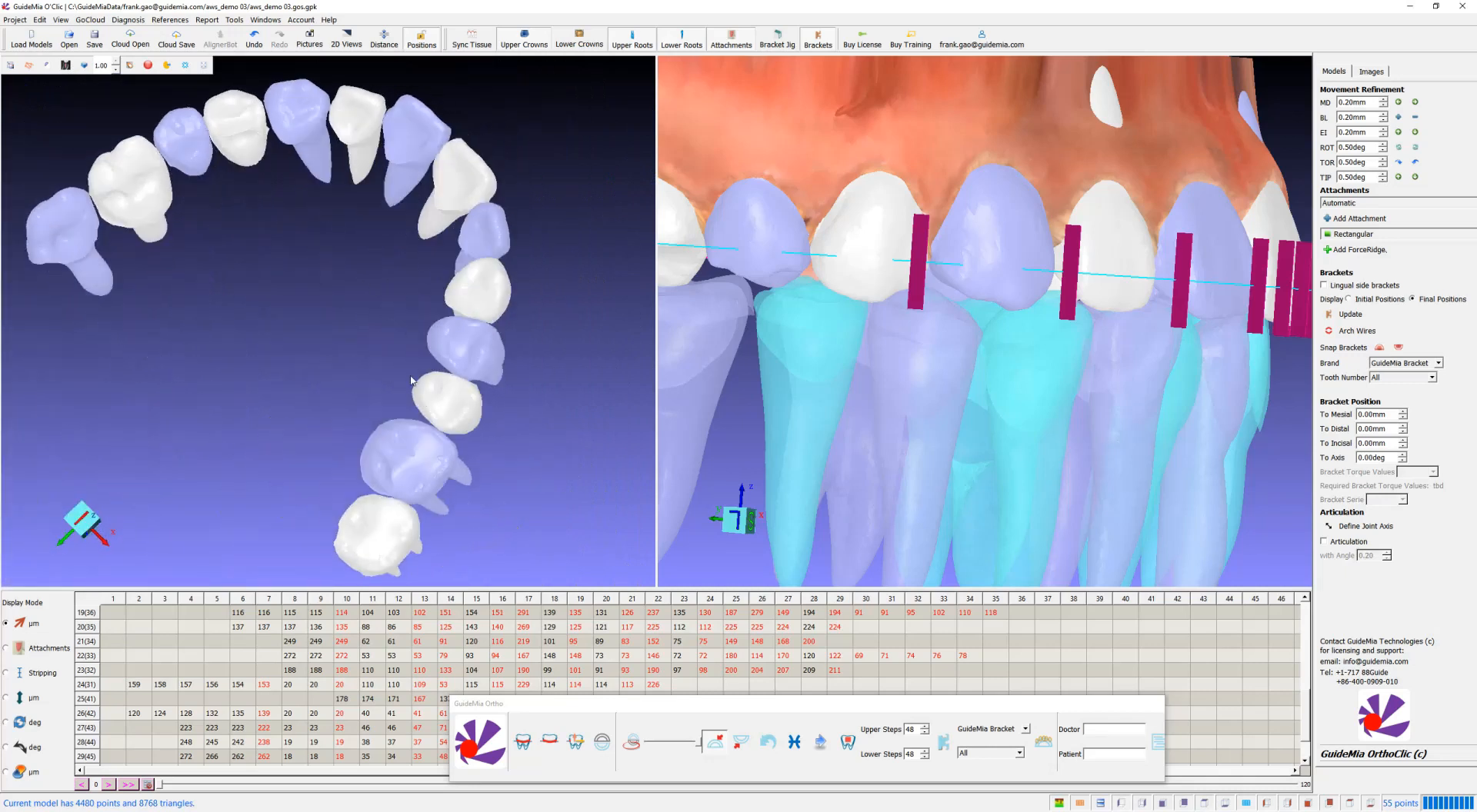
{"action": "left_click", "coordinate": [400, 450]}
{"action": "left_click_drag", "start_coordinate": [431, 459], "coordinate": [421, 447]}
{"action": "left_click_drag", "start_coordinate": [534, 423], "coordinate": [465, 423]}
{"action": "left_click_drag", "start_coordinate": [716, 432], "coordinate": [322, 436]}
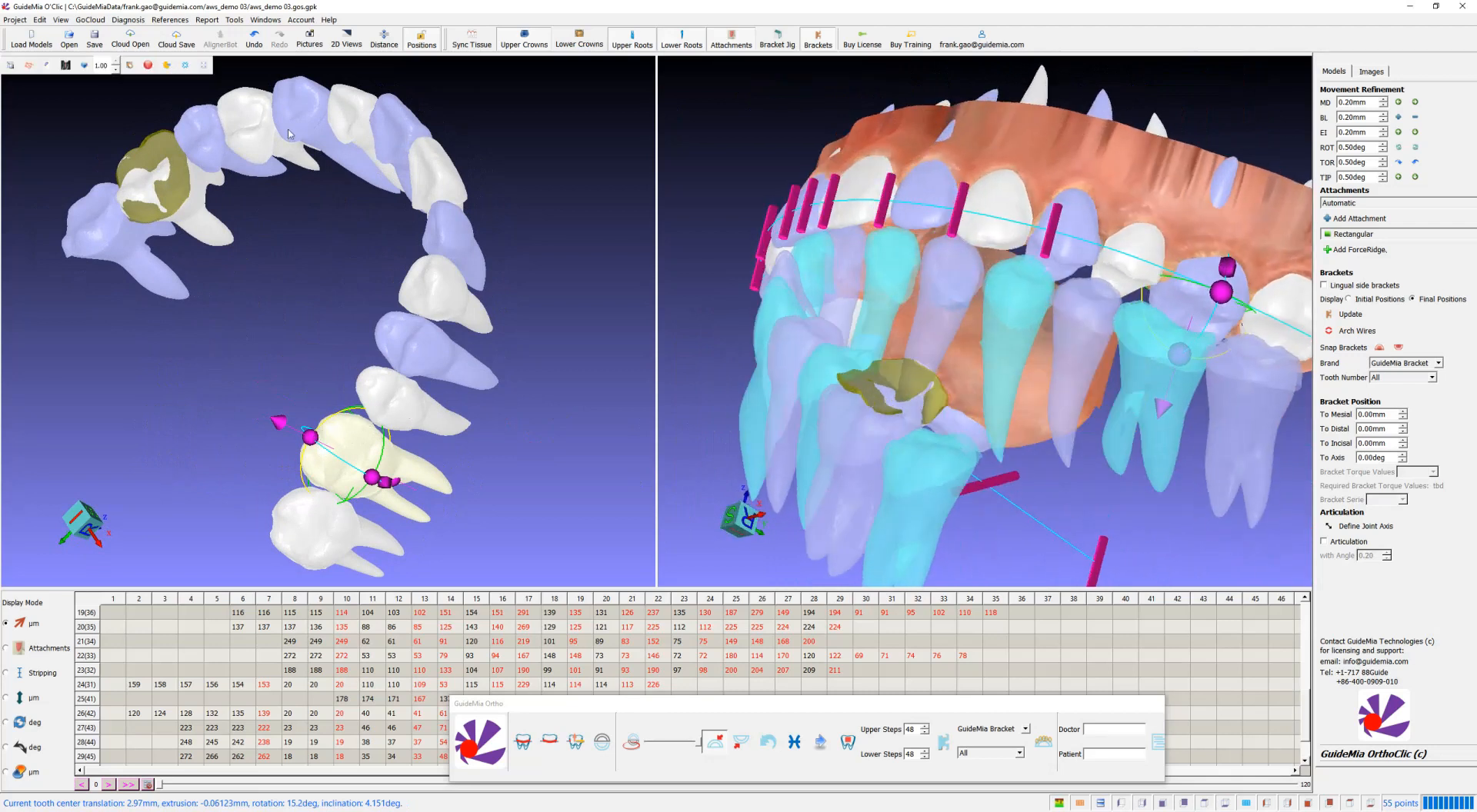
Step: Switch to the lower jaw adjustment and examine the lower teeth along the arch curve from occlusal and side views
{"action": "left_click", "coordinate": [741, 741]}
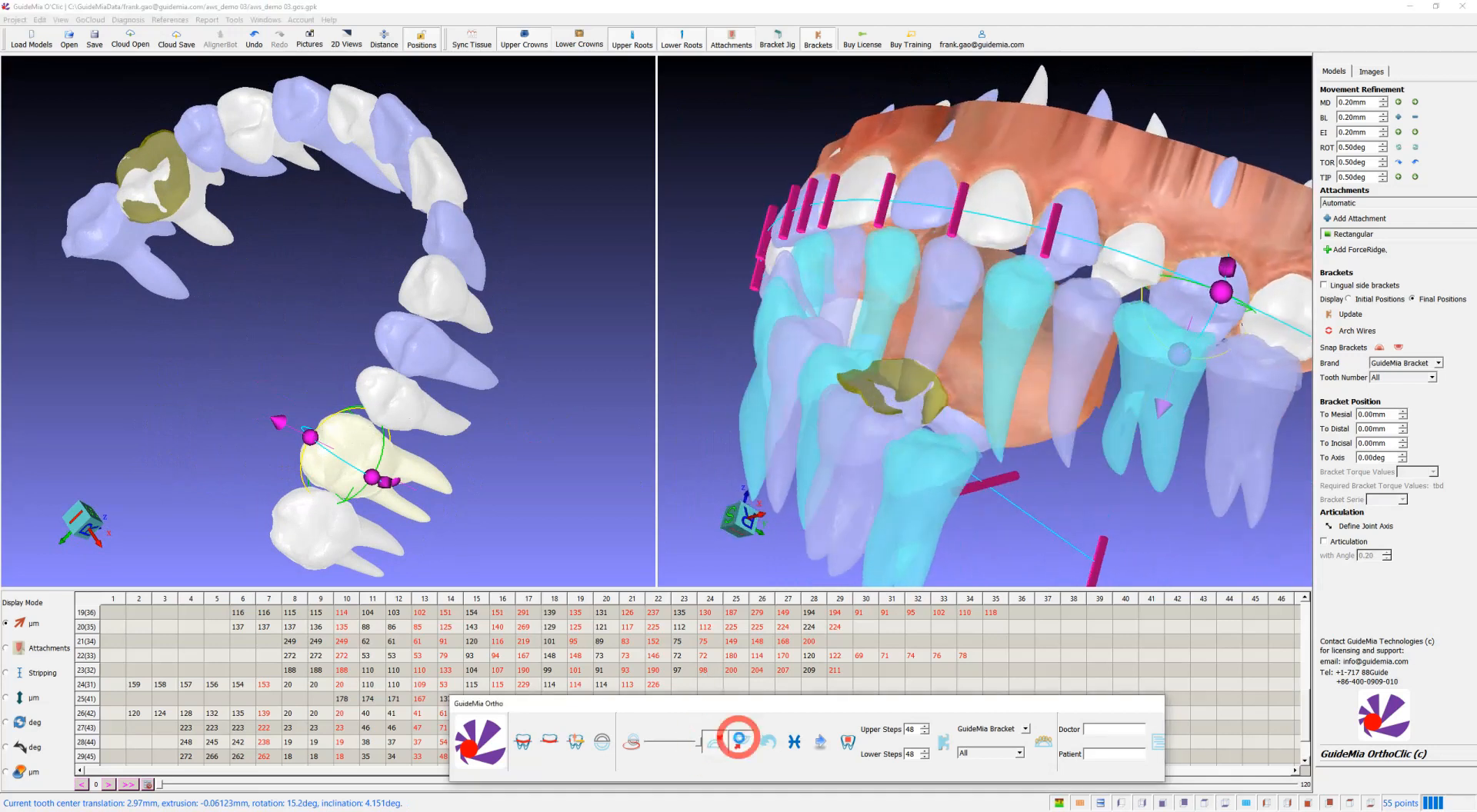
{"action": "left_click_drag", "start_coordinate": [564, 261], "coordinate": [102, 167]}
{"action": "middle_click_drag", "start_coordinate": [391, 272], "coordinate": [394, 310]}
{"action": "right_click_drag", "start_coordinate": [403, 352], "coordinate": [409, 330]}
{"action": "middle_click_drag", "start_coordinate": [418, 313], "coordinate": [371, 356]}
{"action": "left_click_drag", "start_coordinate": [373, 353], "coordinate": [380, 356]}
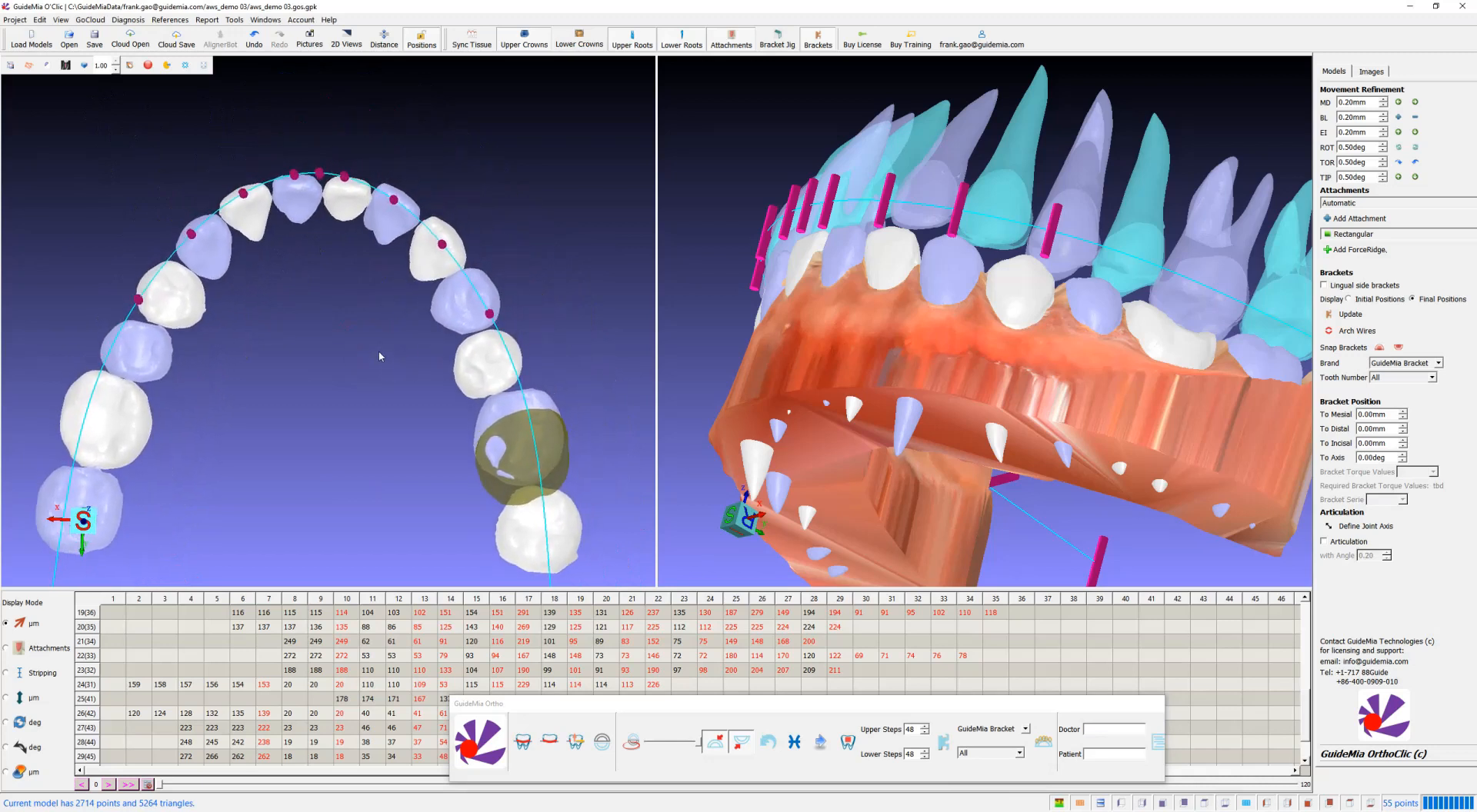
{"action": "mouse_move", "coordinate": [702, 283]}
{"action": "left_mouse_down"}
{"action": "mouse_move", "coordinate": [695, 313]}
{"action": "mouse_move", "coordinate": [709, 310]}
{"action": "left_mouse_up"}
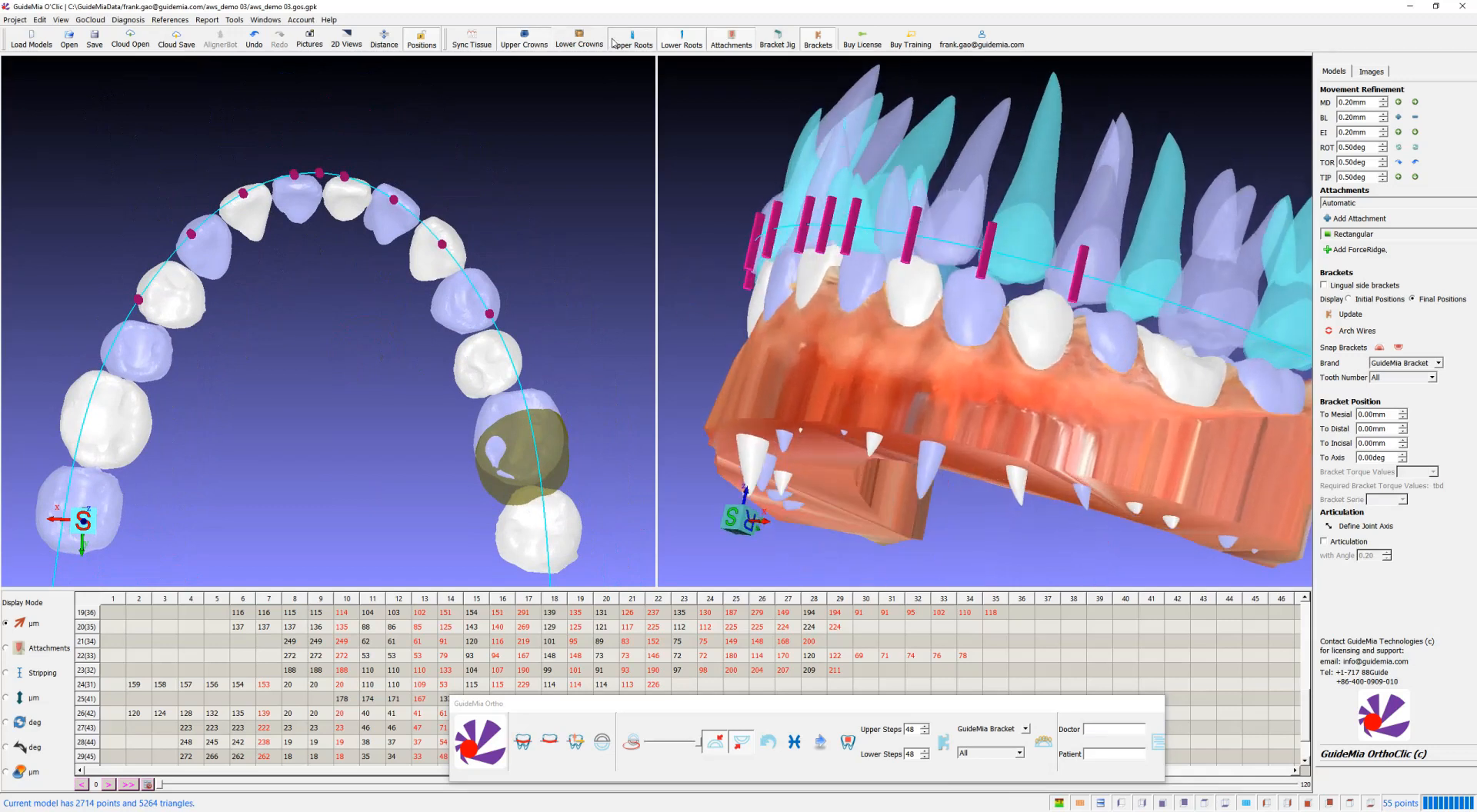
Step: Display the upper crowns with the gum model, select a lower front tooth, and examine the bite and lower arch from several sides
{"action": "left_click", "coordinate": [538, 43]}
{"action": "left_click", "coordinate": [540, 44]}
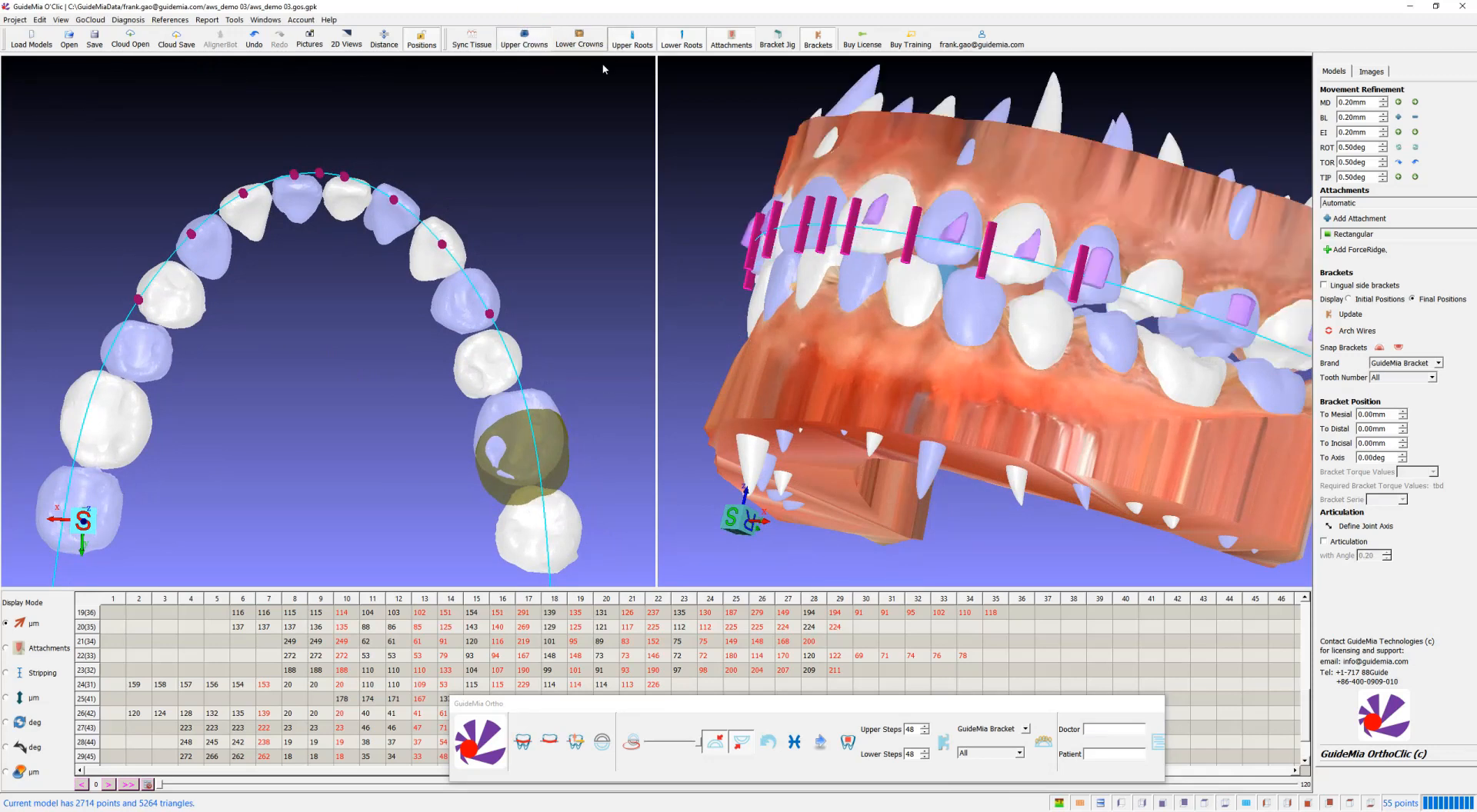
{"action": "left_click_drag", "start_coordinate": [1023, 531], "coordinate": [1256, 586]}
{"action": "left_click_drag", "start_coordinate": [923, 540], "coordinate": [1016, 575]}
{"action": "left_click_drag", "start_coordinate": [570, 277], "coordinate": [219, 291]}
{"action": "left_click", "coordinate": [458, 371]}
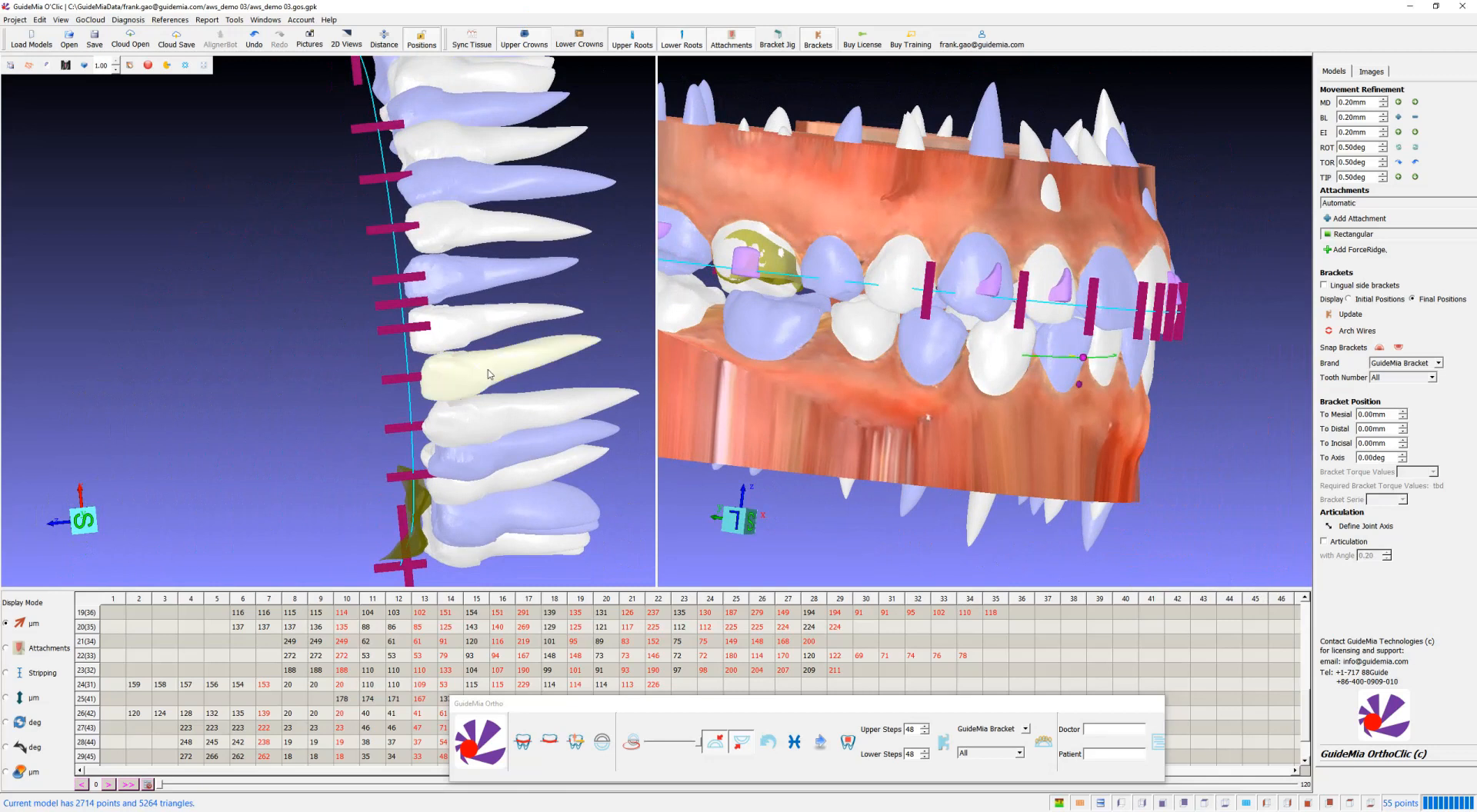
{"action": "left_click_drag", "start_coordinate": [584, 385], "coordinate": [345, 293]}
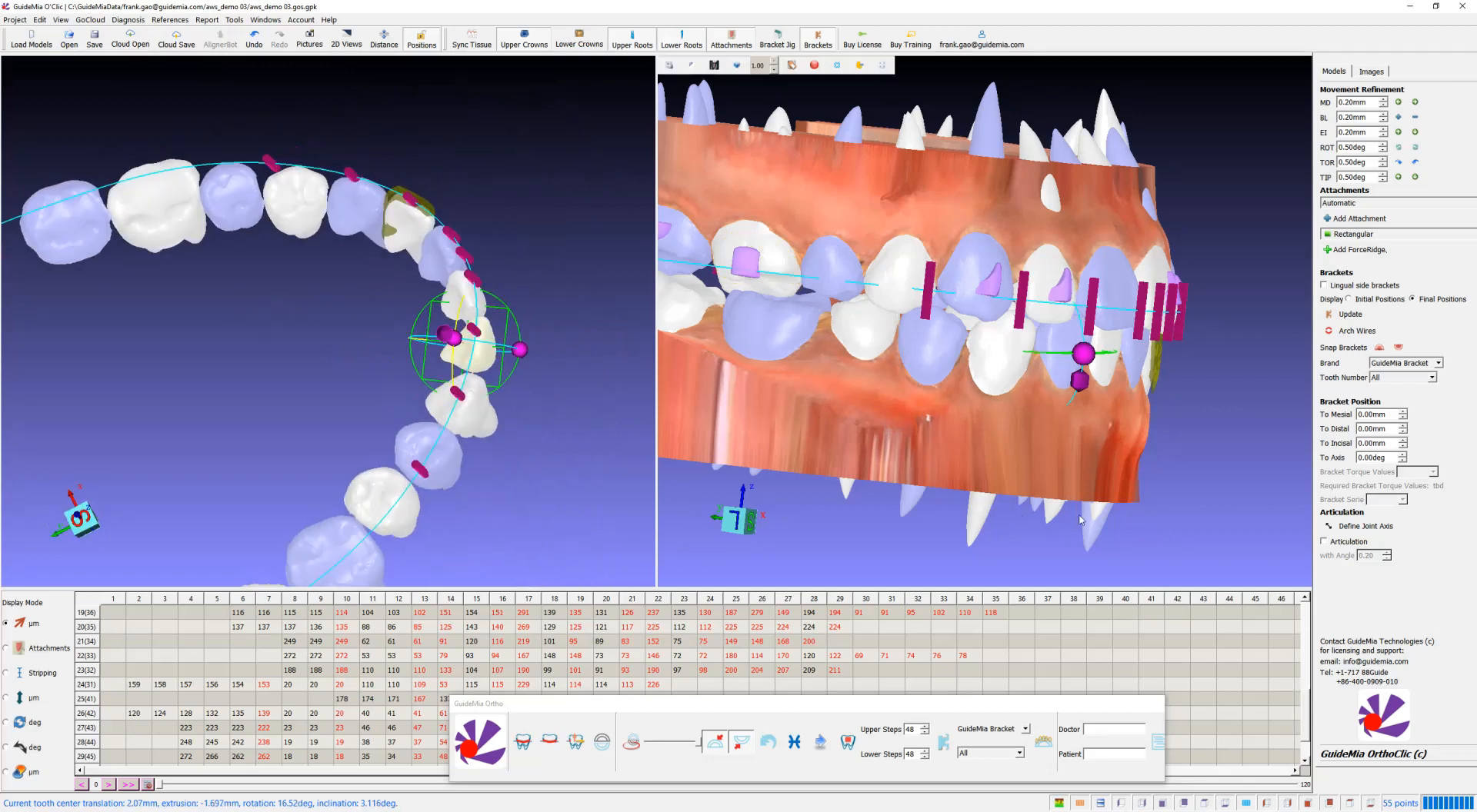
{"action": "left_click_drag", "start_coordinate": [1216, 493], "coordinate": [492, 523]}
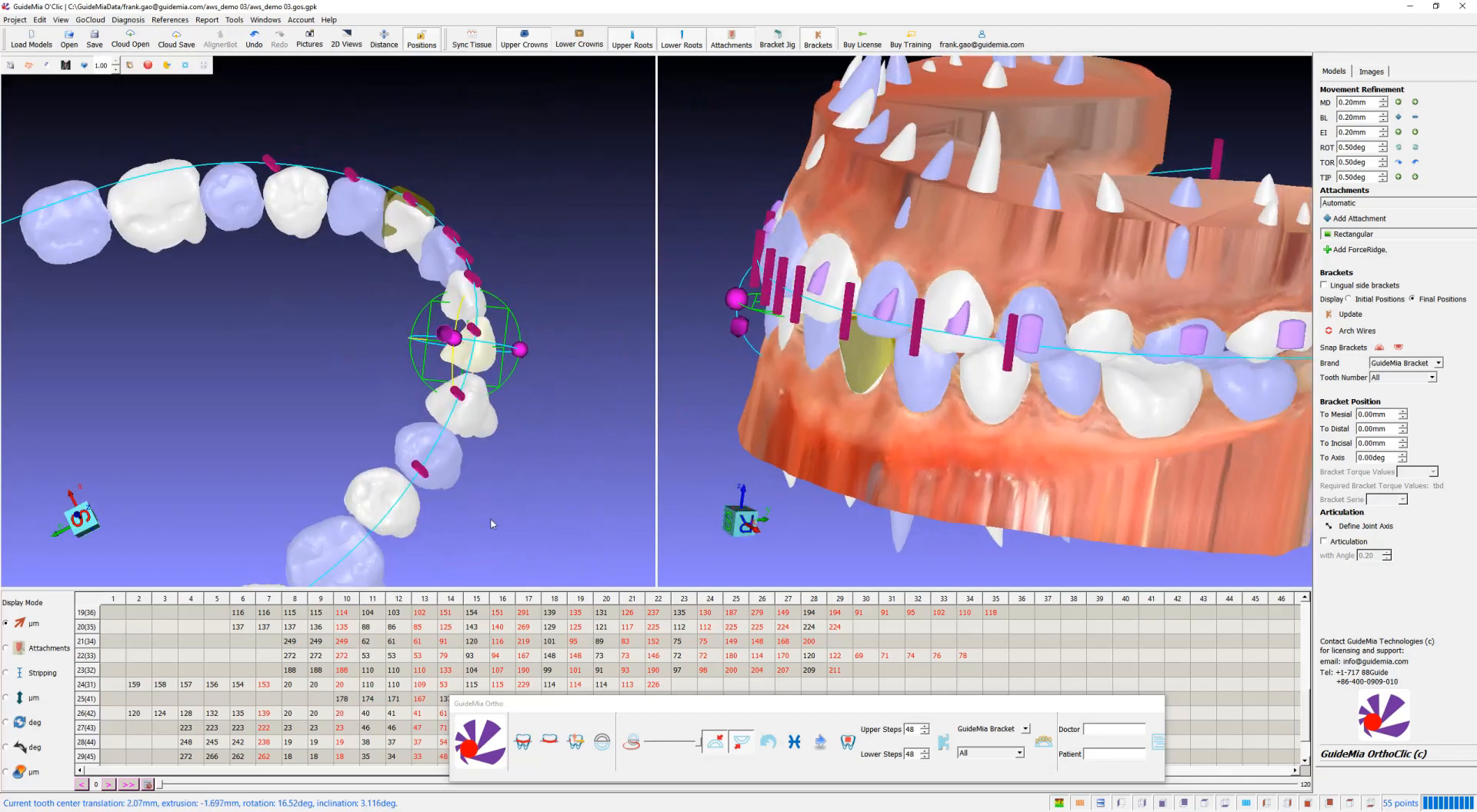
Step: Show the occlusion distance map on the lower teeth, inspect the clearance colours along the arch, and hide the map
{"action": "right_click", "coordinate": [388, 494]}
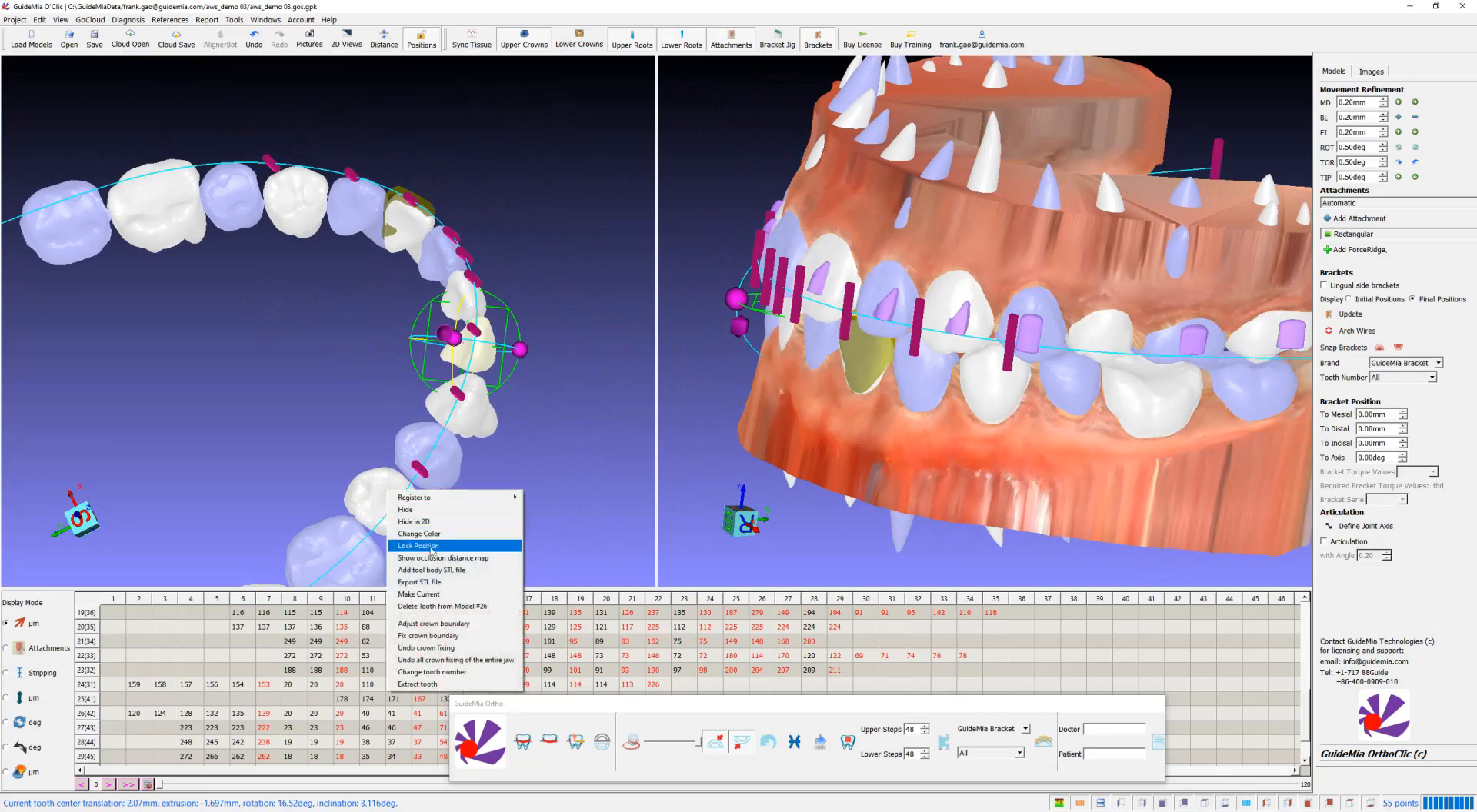
{"action": "left_click", "coordinate": [436, 559]}
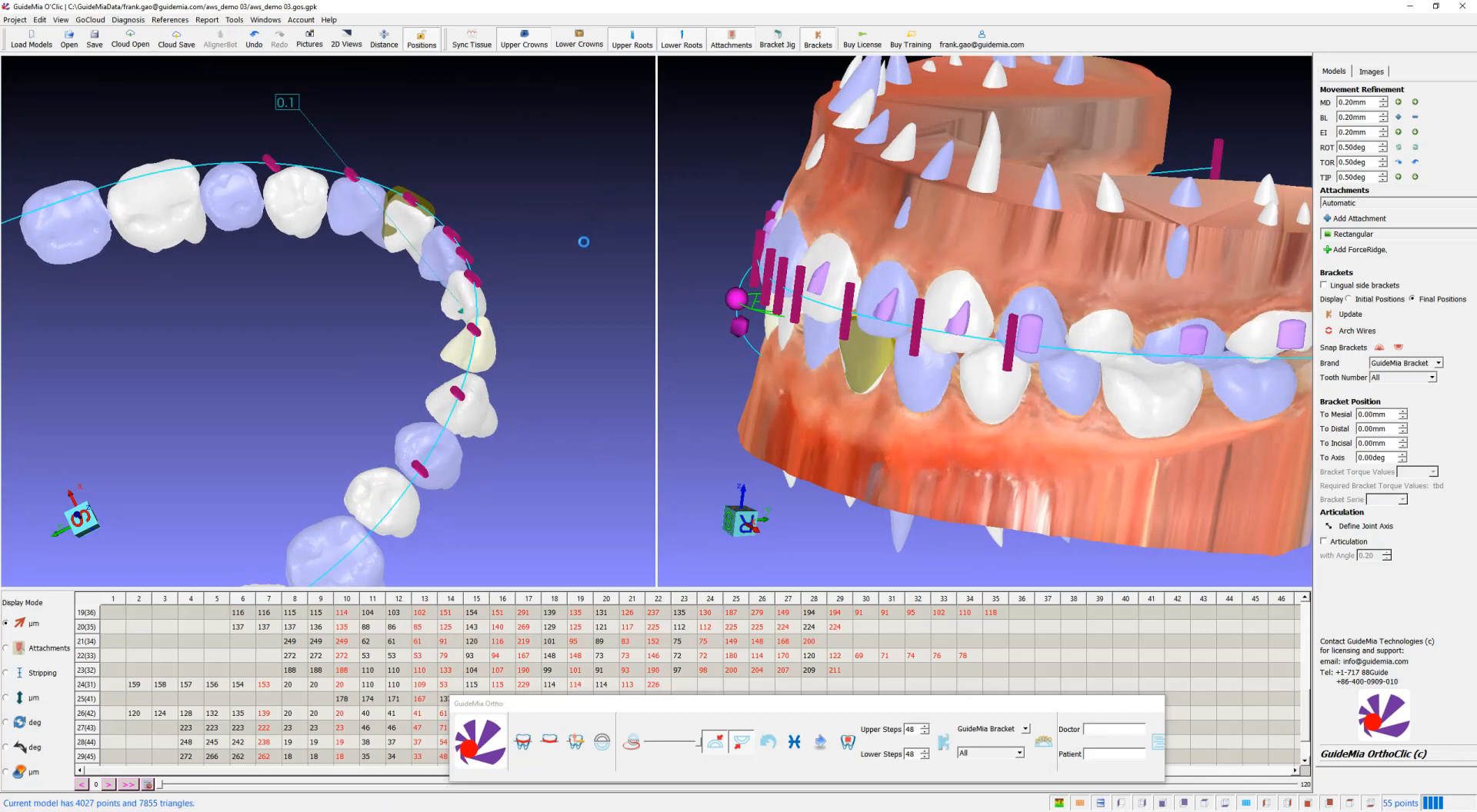
{"action": "left_click_drag", "start_coordinate": [477, 192], "coordinate": [514, 237]}
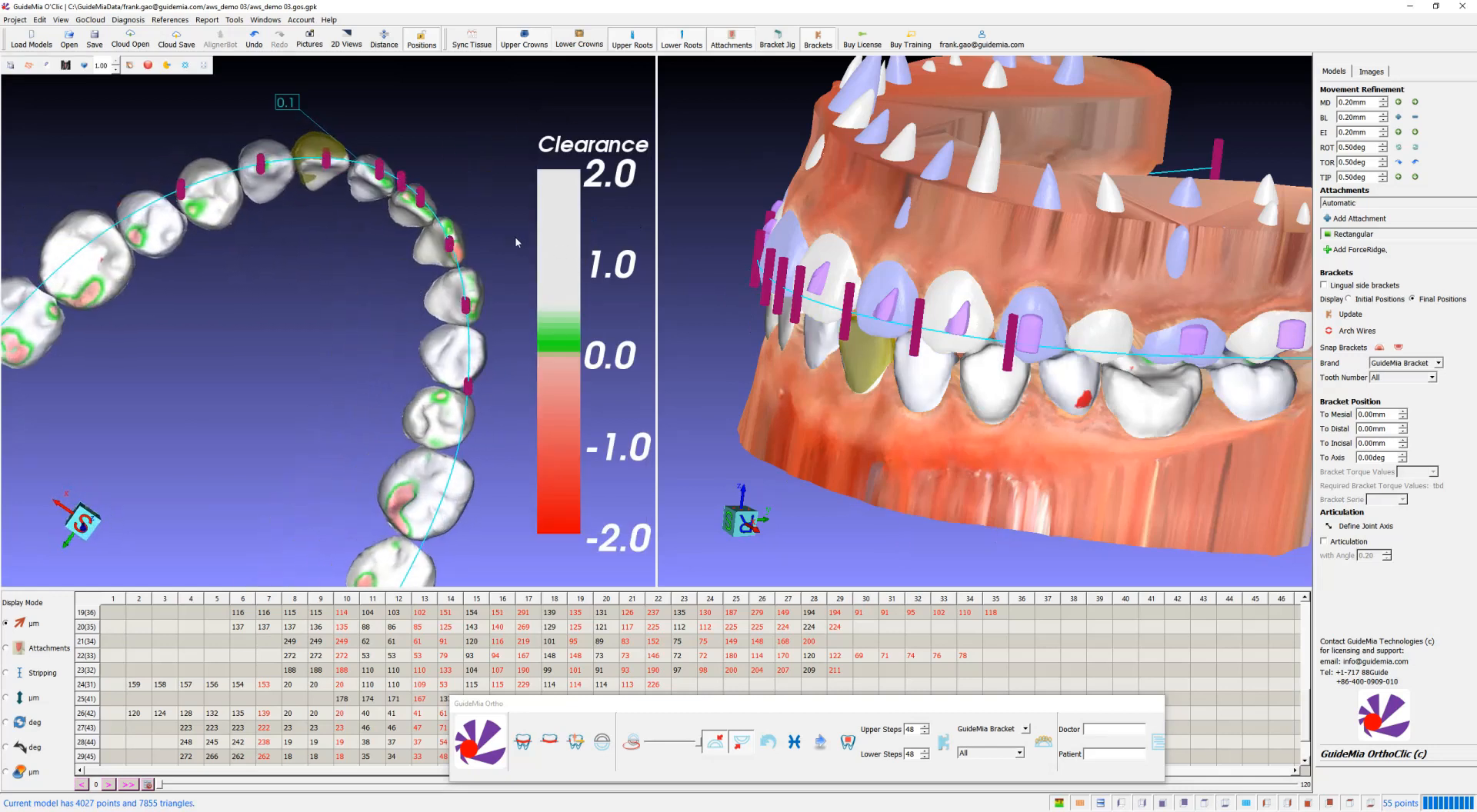
{"action": "right_click", "coordinate": [415, 225]}
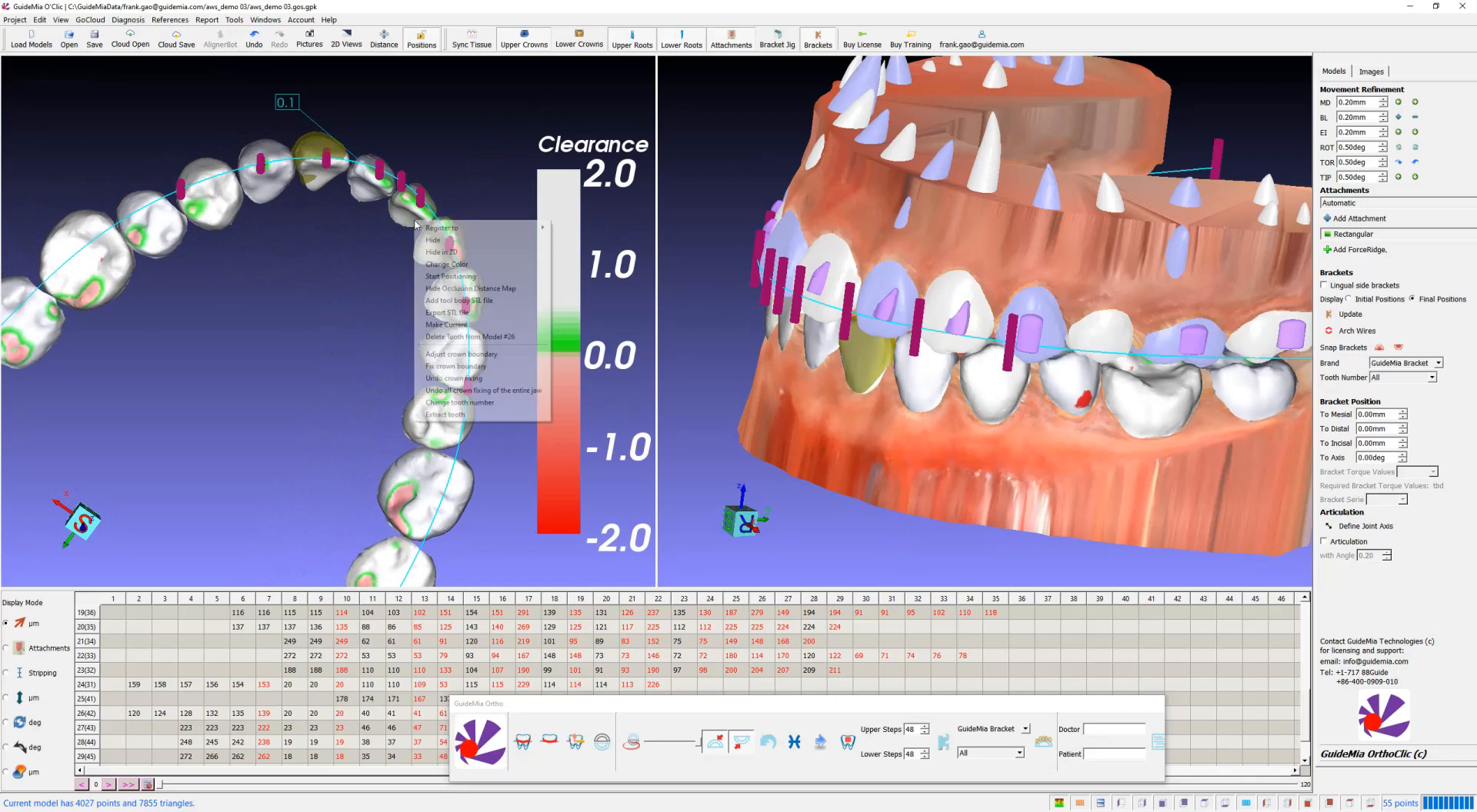
{"action": "left_click", "coordinate": [465, 290]}
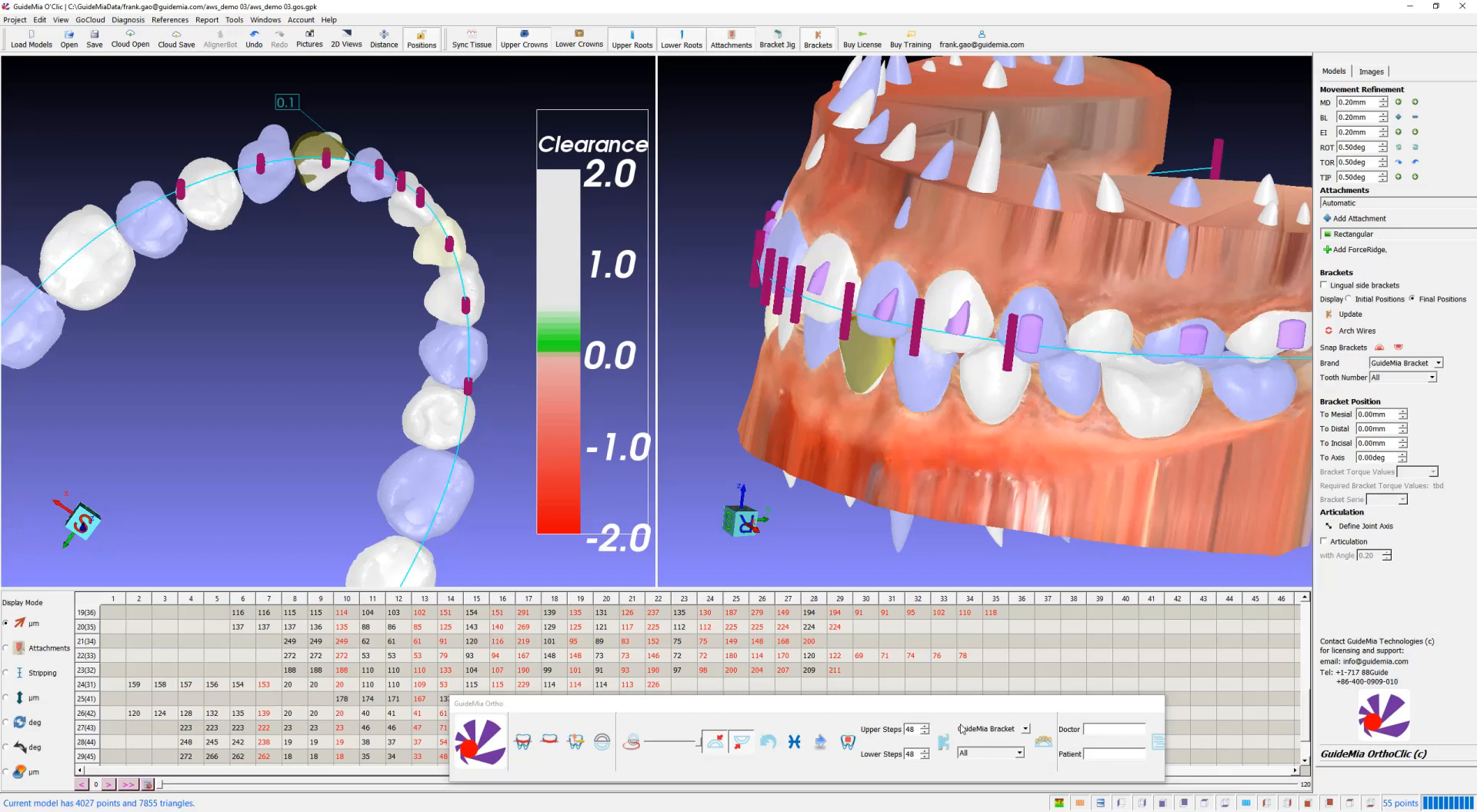
Step: Leave the jaw adjustment and examine the teeth with their roots from the front
{"action": "left_click", "coordinate": [736, 744]}
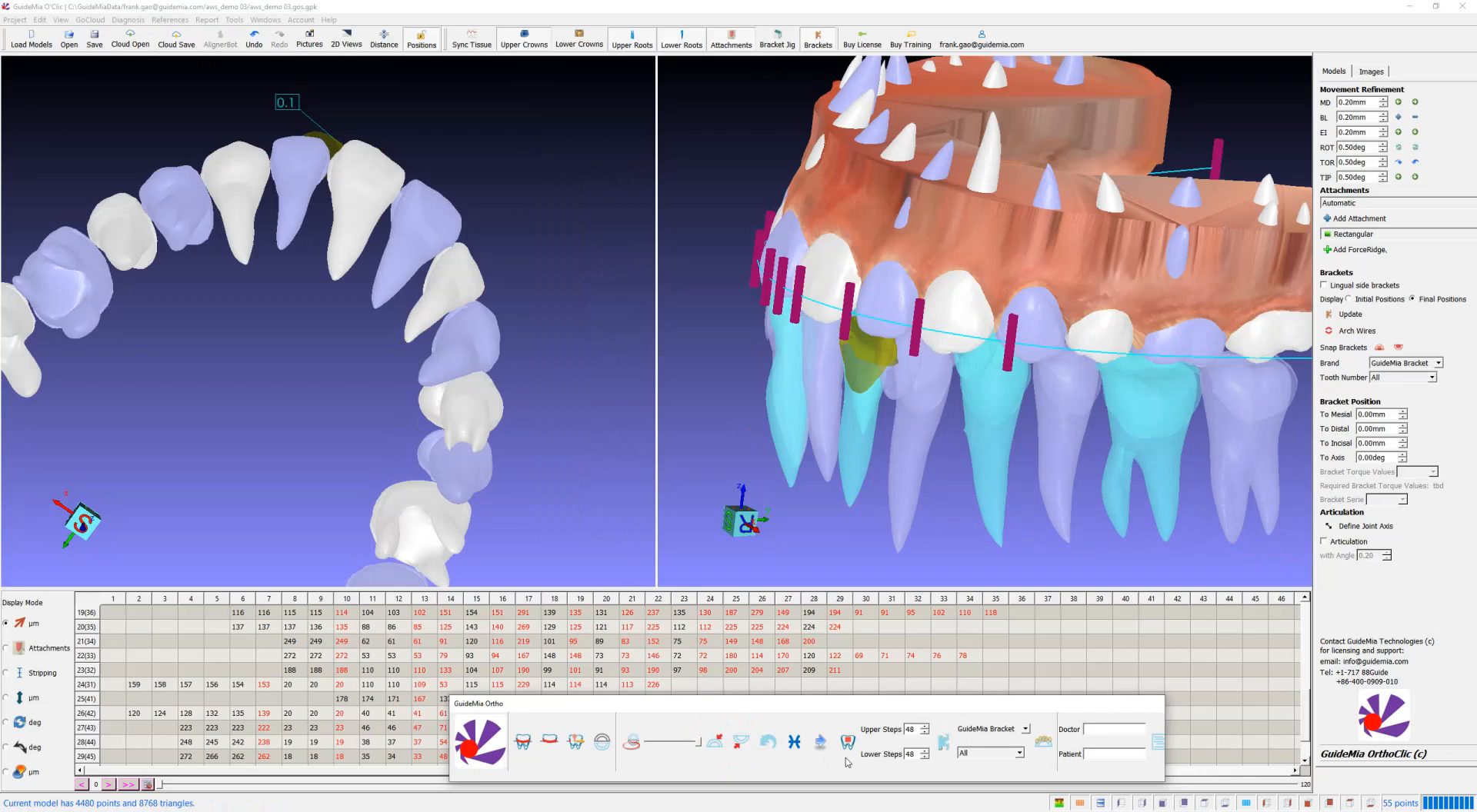
{"action": "scroll", "coordinate": [584, 415], "scroll_direction": "down", "scroll_amount": 2}
{"action": "left_click_drag", "start_coordinate": [575, 451], "coordinate": [115, 354]}
{"action": "left_click_drag", "start_coordinate": [334, 406], "coordinate": [231, 385]}
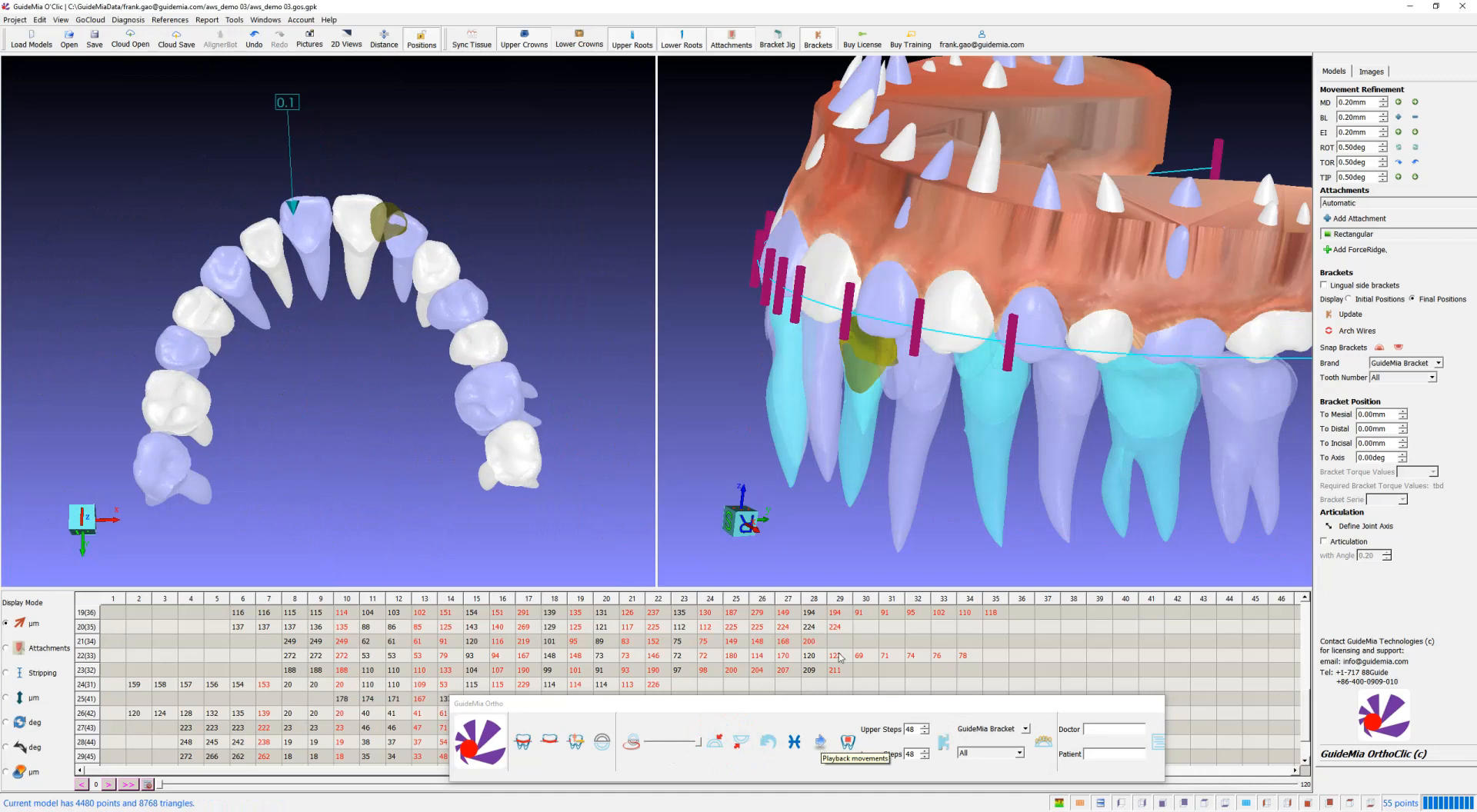
{"action": "mouse_move", "coordinate": [594, 373]}
{"action": "left_mouse_down"}
{"action": "mouse_move", "coordinate": [605, 416]}
{"action": "mouse_move", "coordinate": [602, 389]}
{"action": "left_mouse_up"}
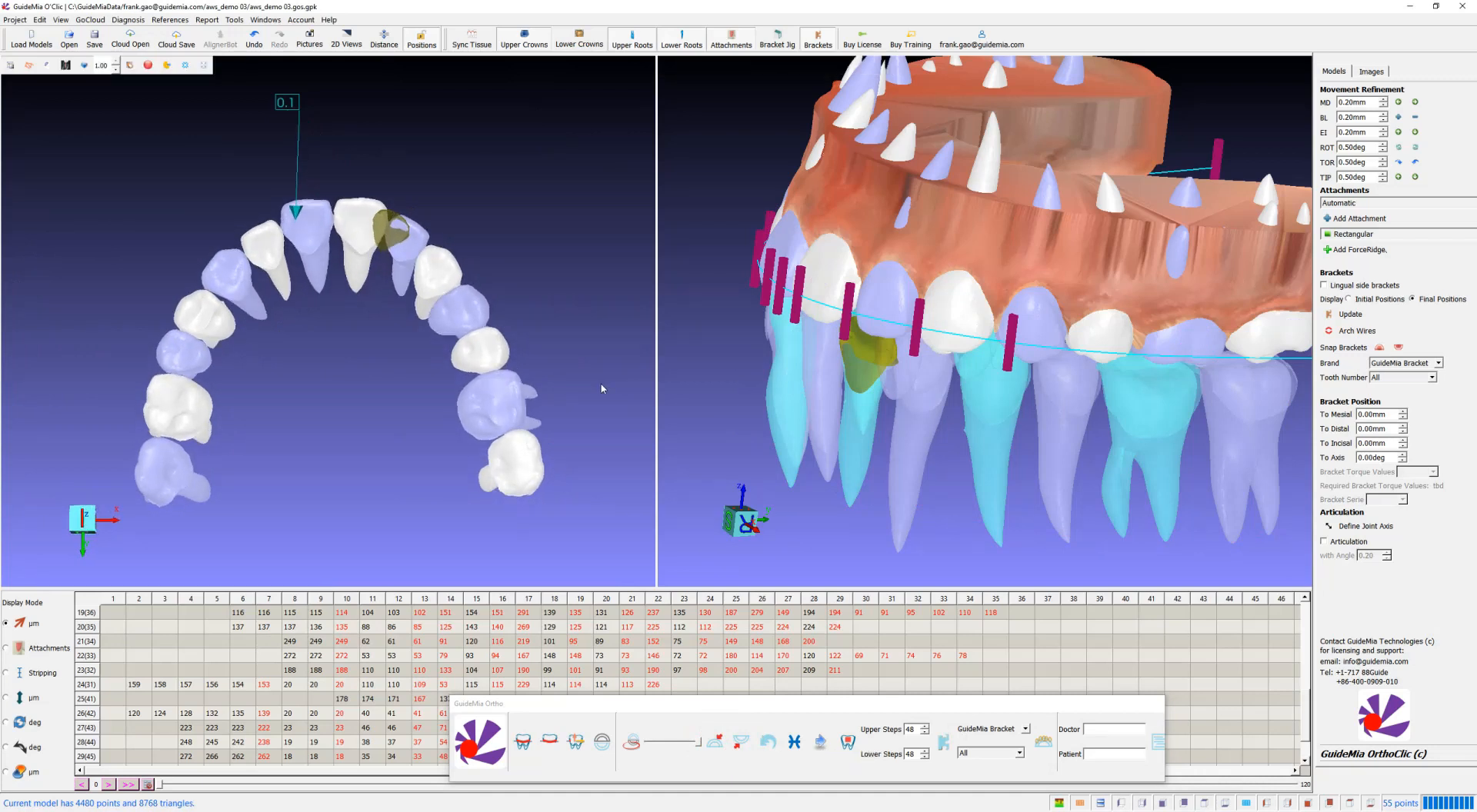
Step: Regenerate the tooth movement plan for both jaws from the adjusted positions, and leave the upper and lower jaw adjustment modes
{"action": "left_click", "coordinate": [719, 747]}
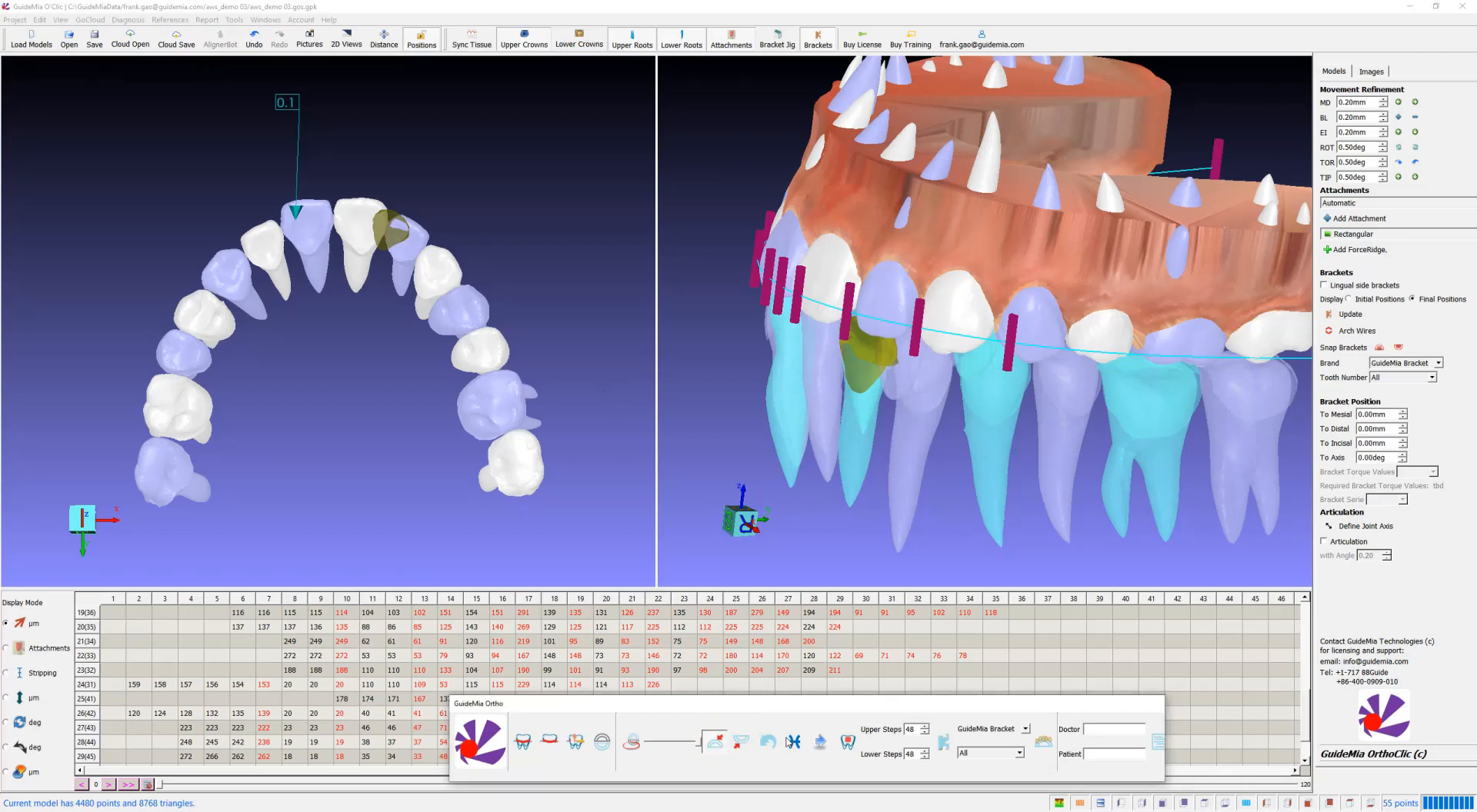
{"action": "left_click", "coordinate": [740, 742]}
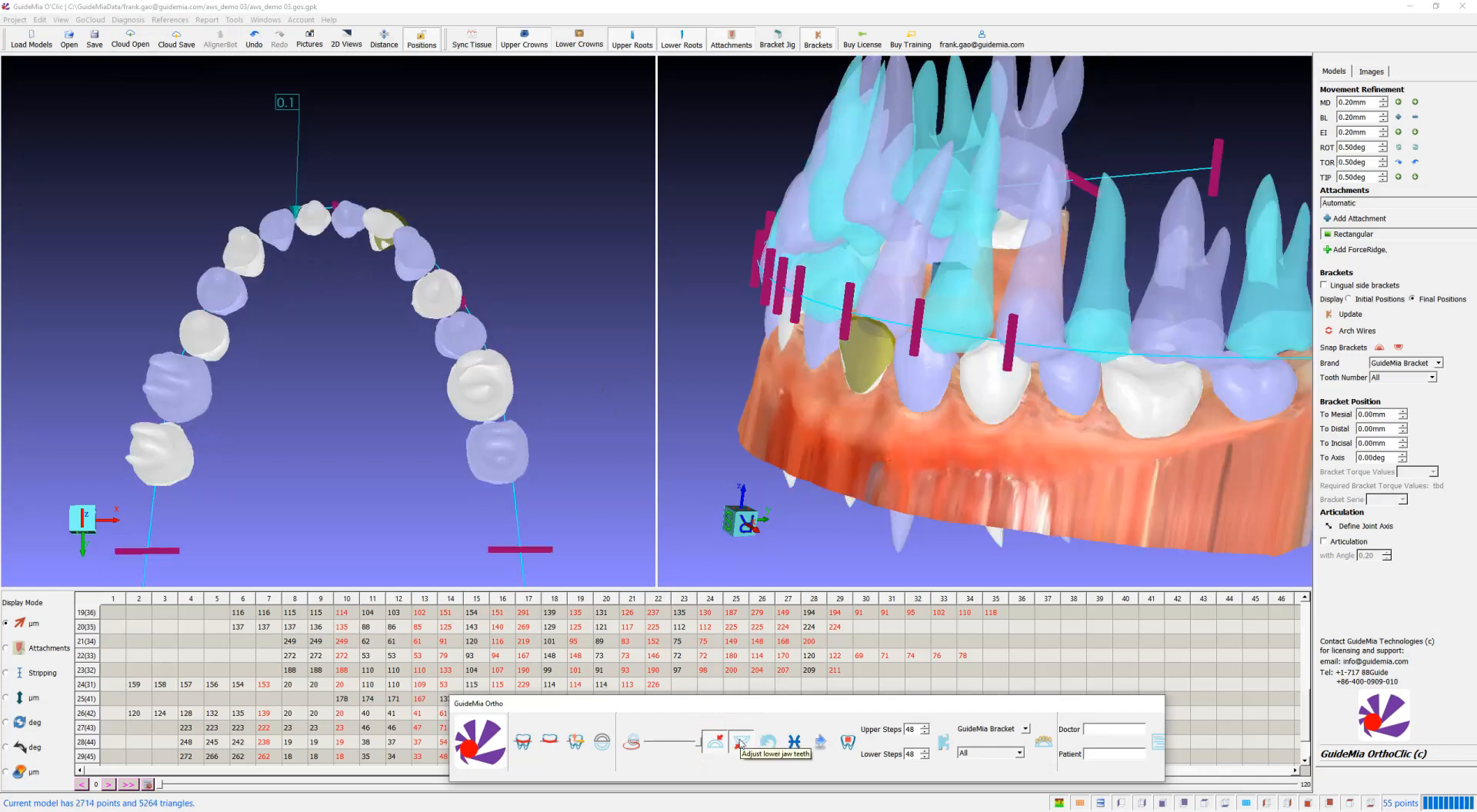
{"action": "left_click", "coordinate": [794, 742]}
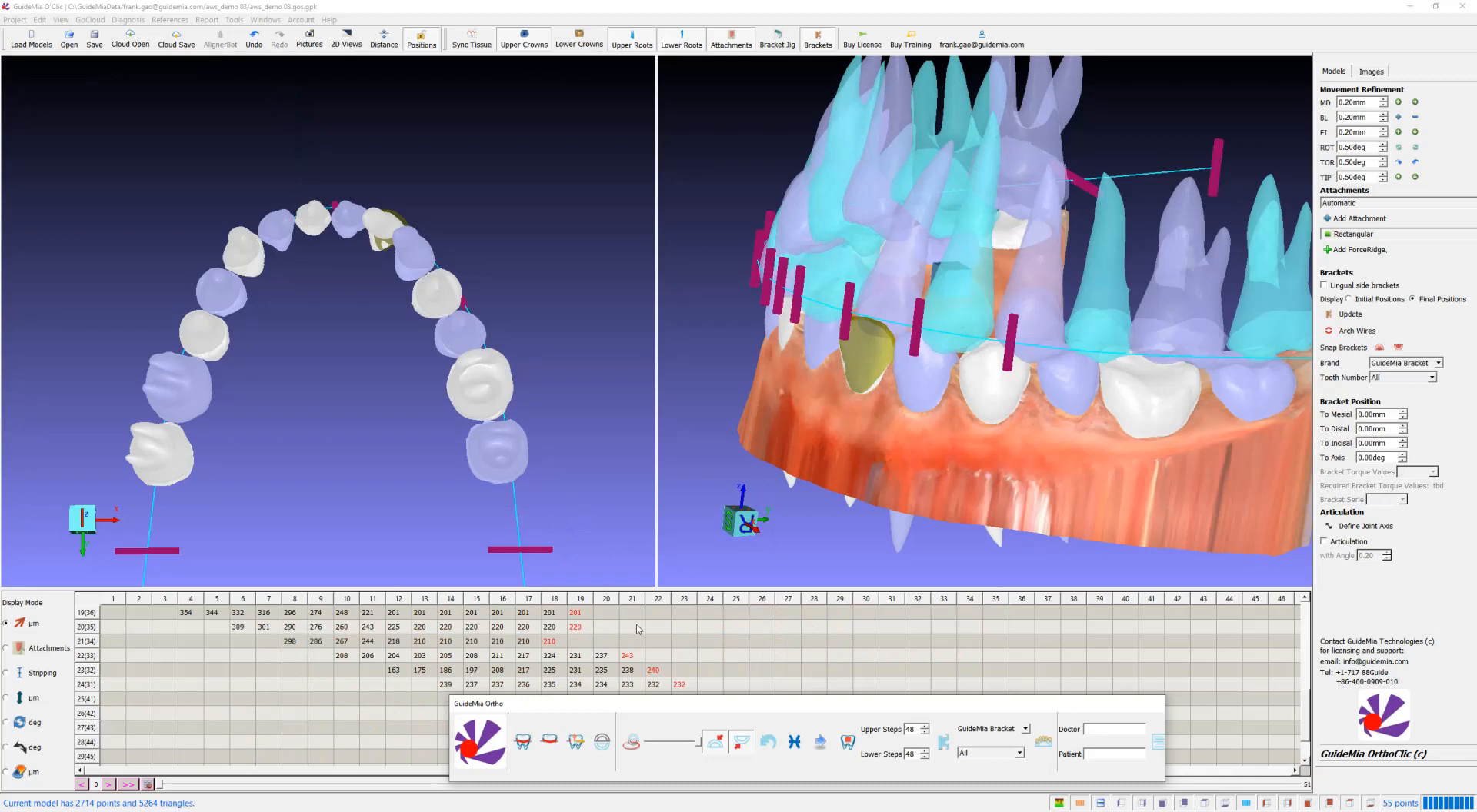
{"action": "left_click", "coordinate": [740, 742]}
{"action": "left_click", "coordinate": [716, 740]}
{"action": "left_click", "coordinate": [739, 743]}
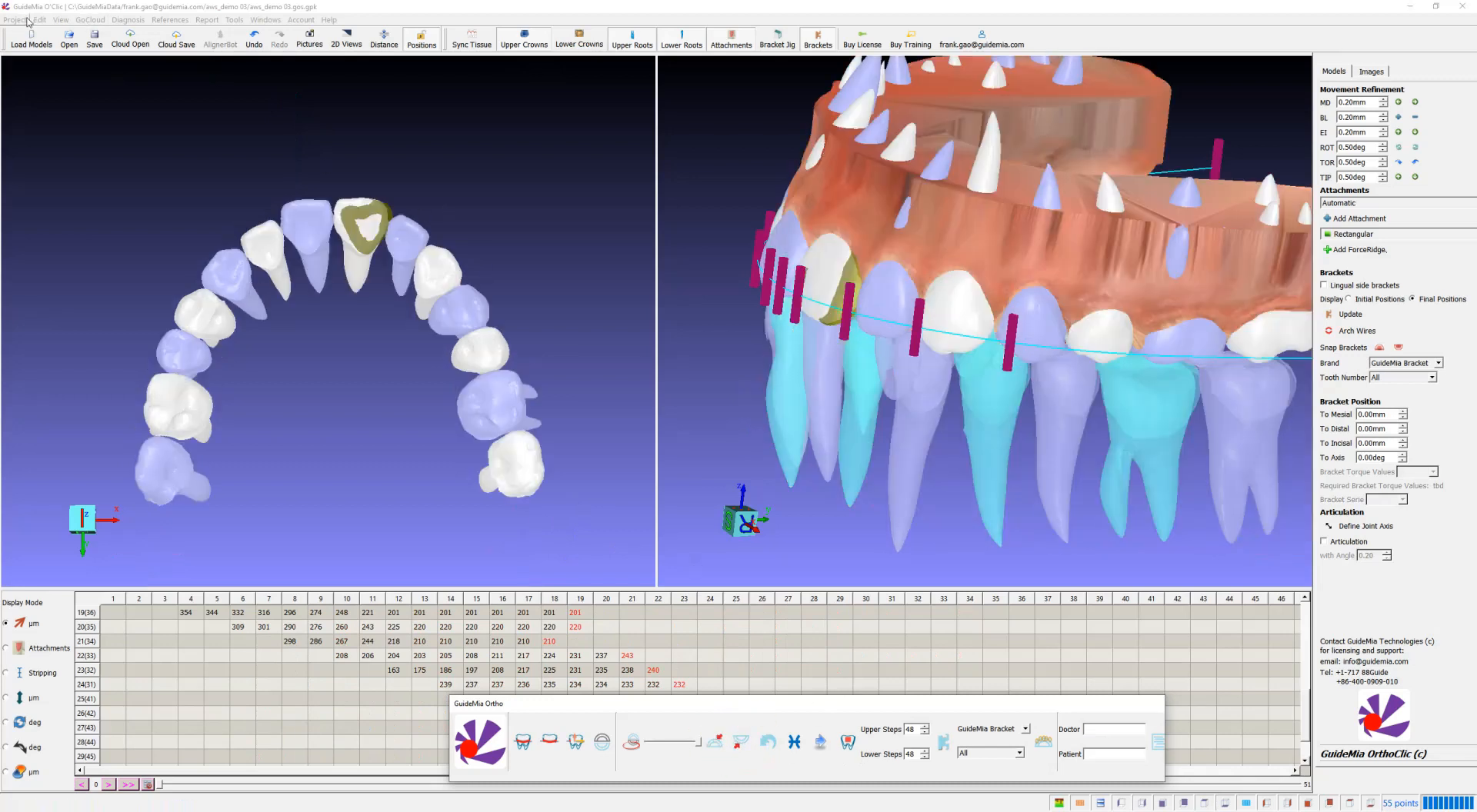
Step: Sync the case to the cloud for aligner design of steps 0 to 8, accept the project checklist, and mark the design as final
{"action": "left_click", "coordinate": [167, 46]}
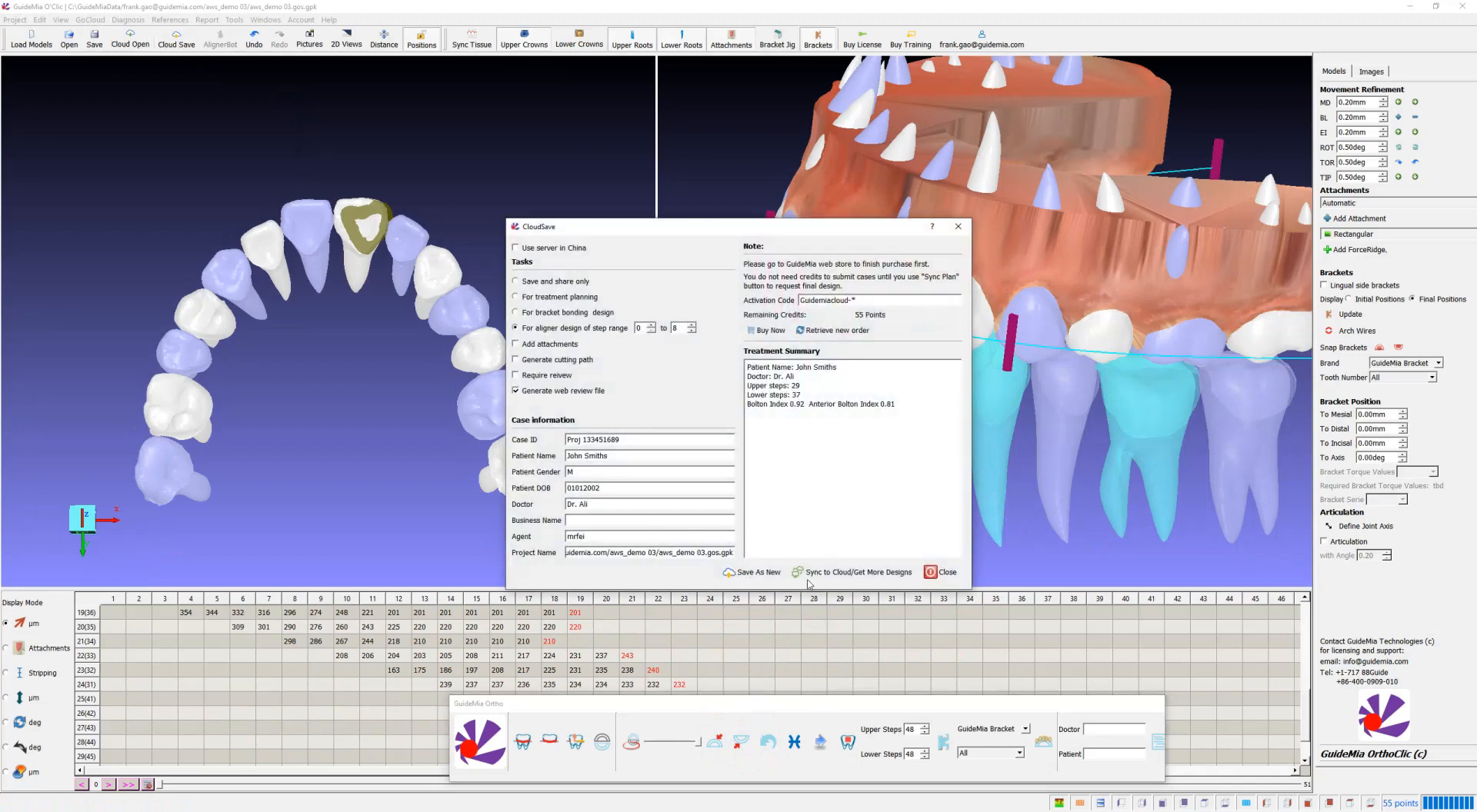
{"action": "left_click", "coordinate": [831, 577]}
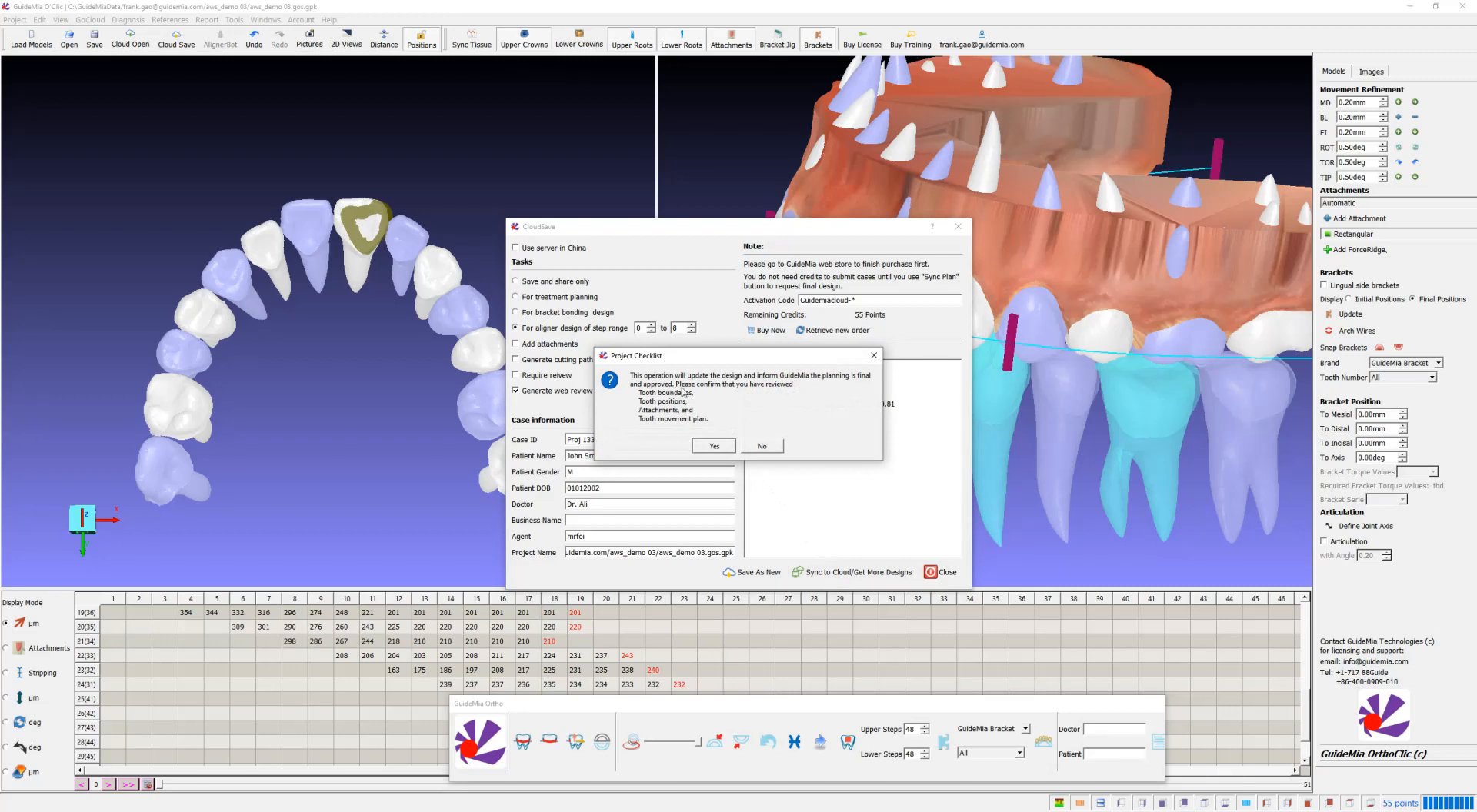
{"action": "left_click", "coordinate": [727, 447]}
{"action": "left_click", "coordinate": [713, 443]}
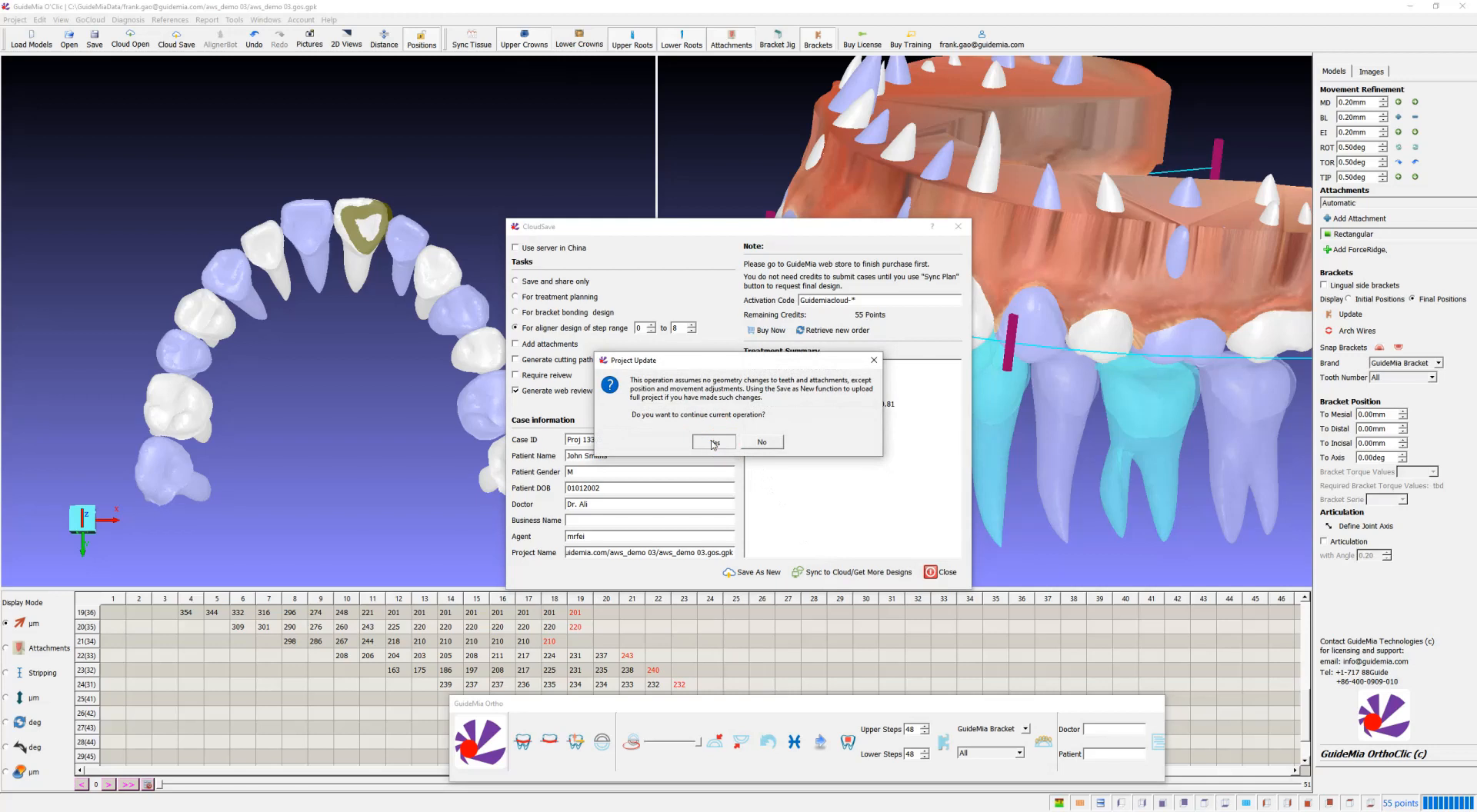
{"action": "left_click", "coordinate": [725, 428]}
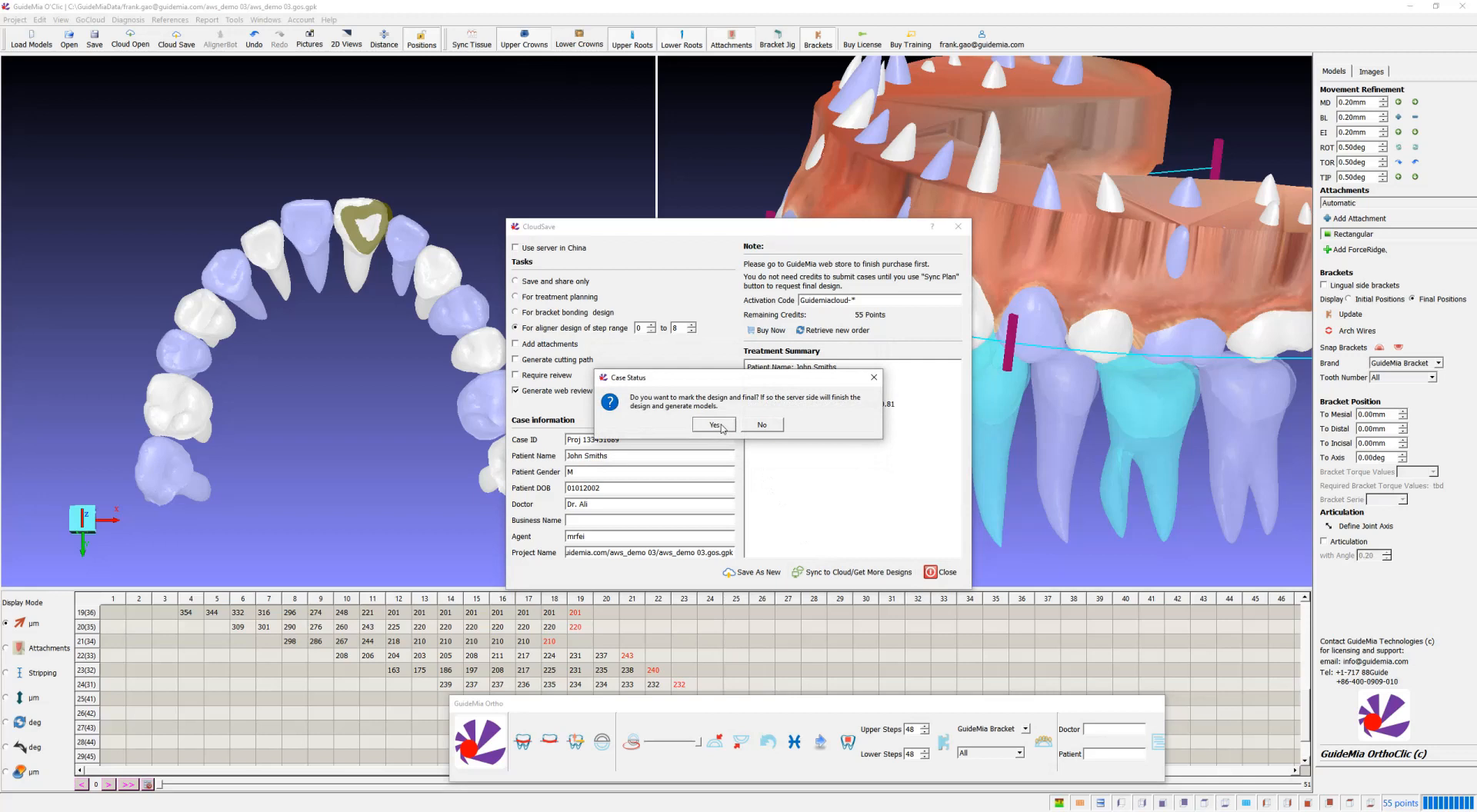
{"action": "left_click", "coordinate": [722, 428]}
{"action": "left_click", "coordinate": [720, 425]}
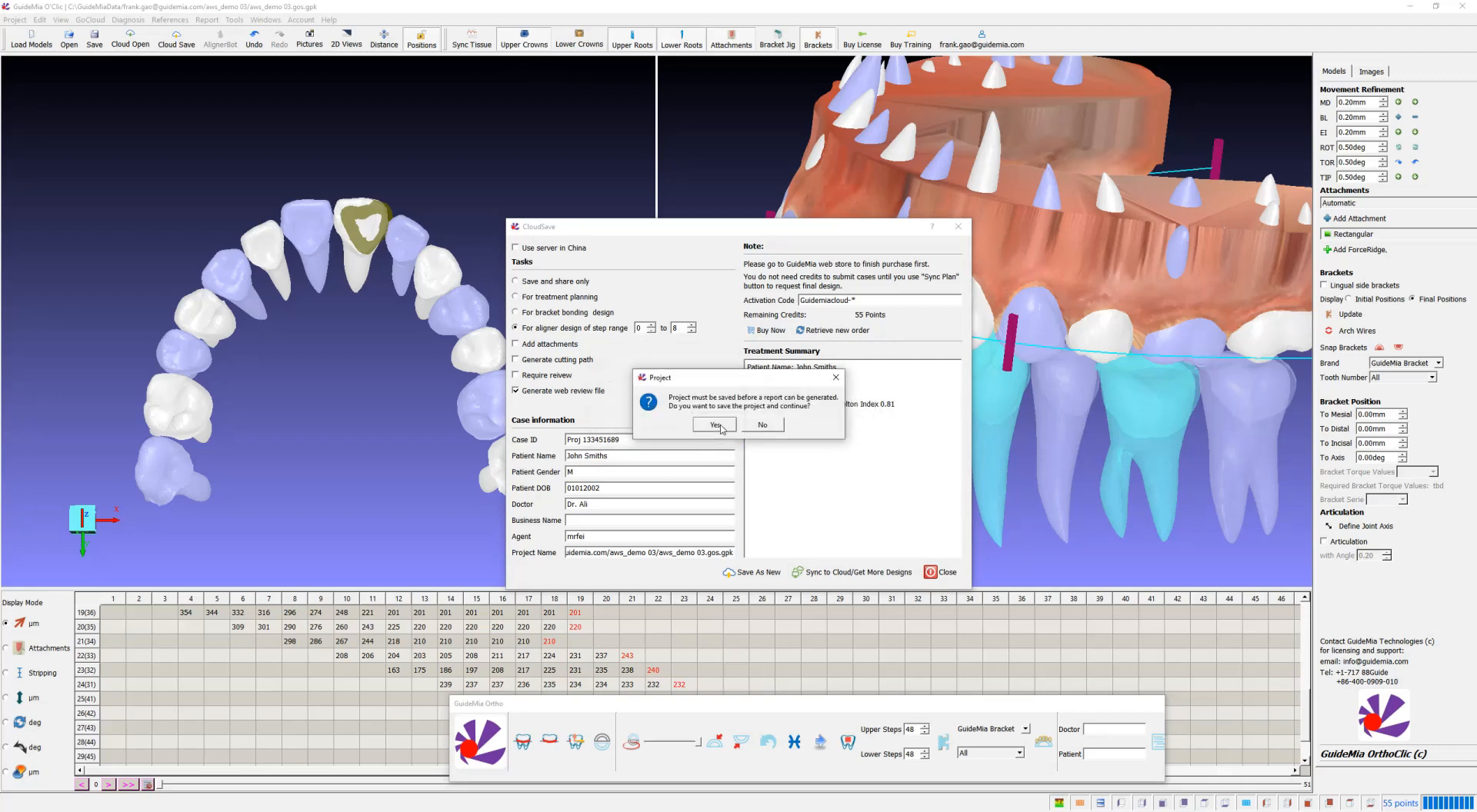
Step: Save the project and store the treatment plan as an HTML file named report in the aws_demo 03 folder
{"action": "left_click", "coordinate": [721, 426]}
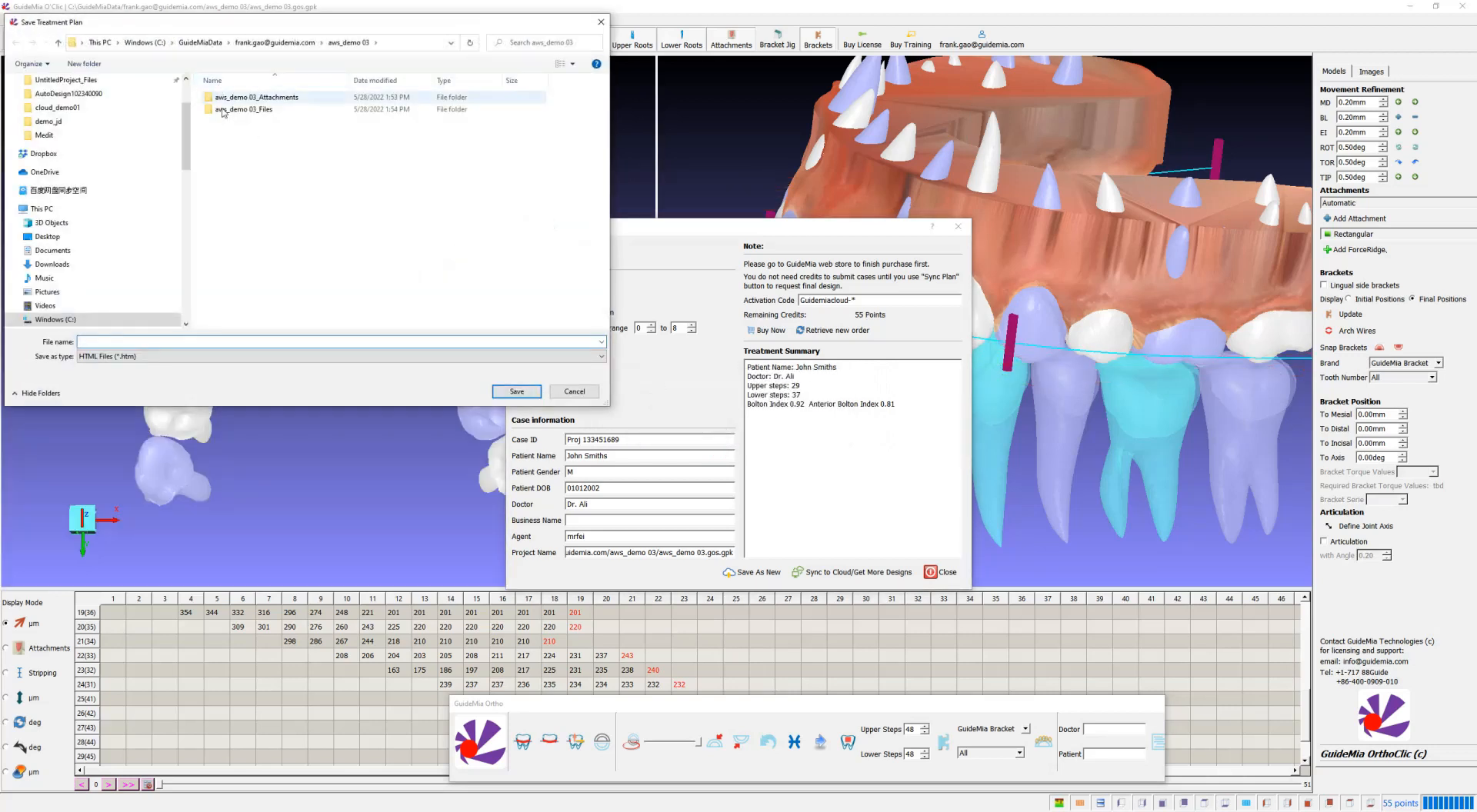
{"action": "left_click", "coordinate": [193, 340]}
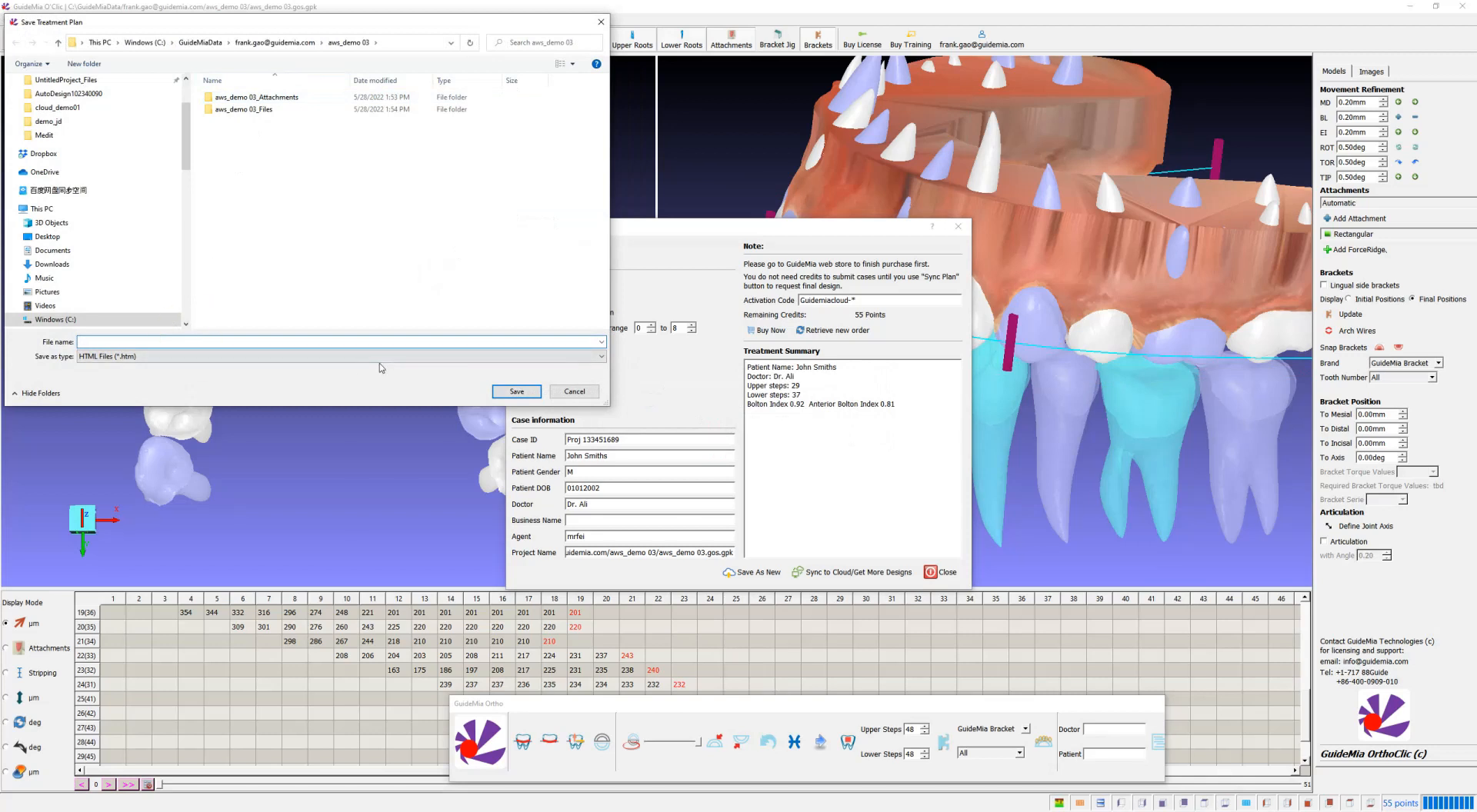
{"action": "type", "text": "report"}
{"action": "key", "text": "Return"}
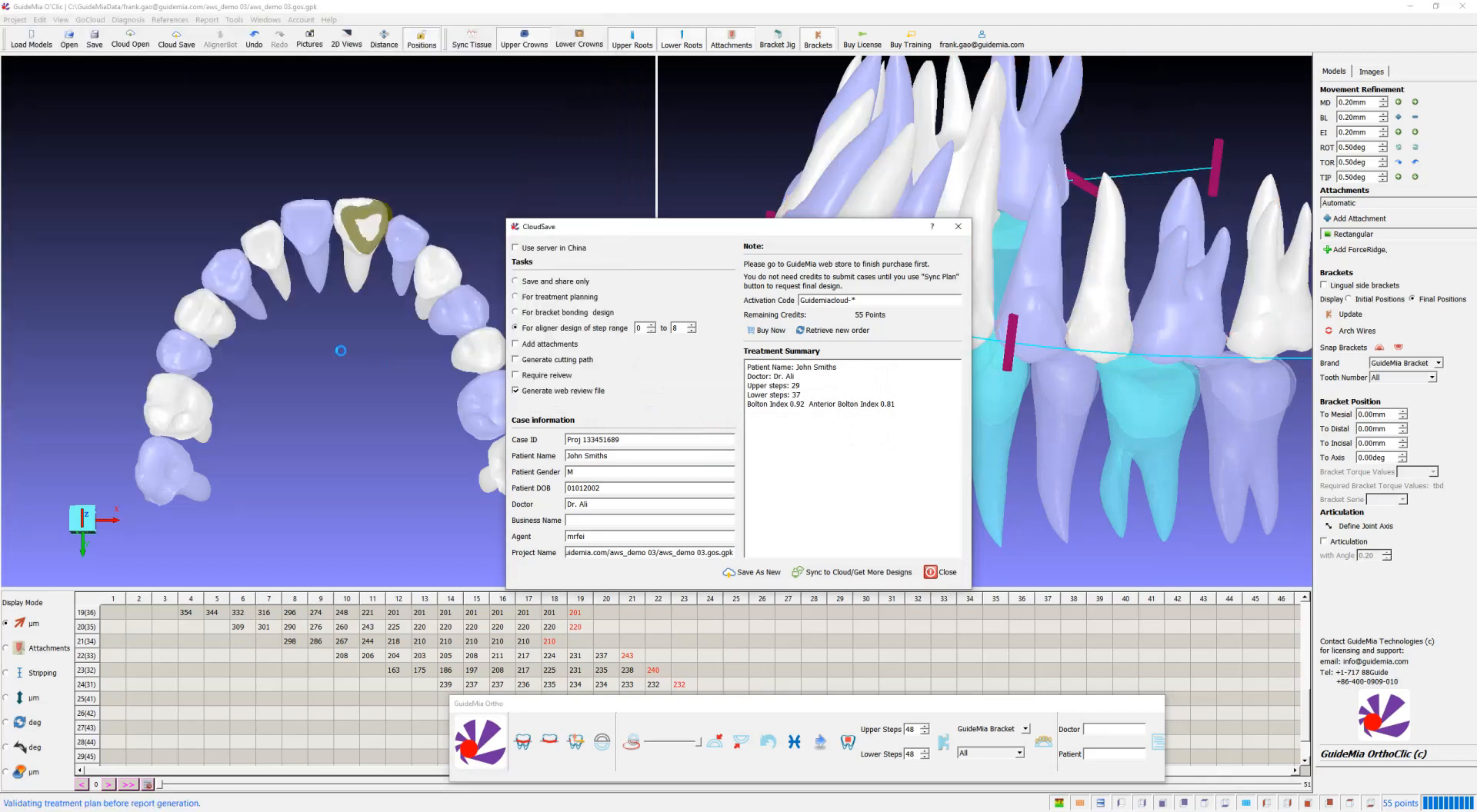
{"action": "left_click", "coordinate": [870, 525]}
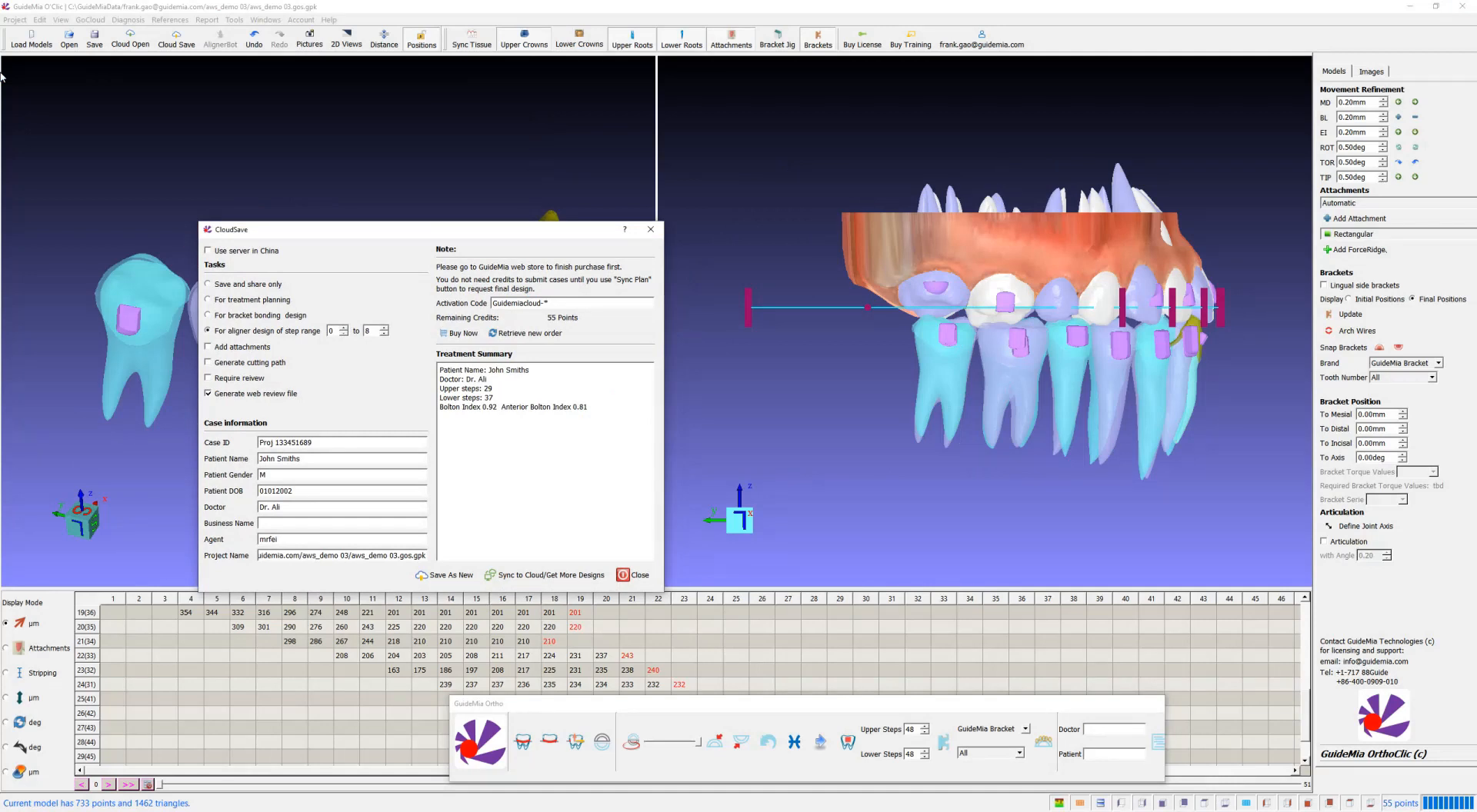
Step: Dismiss the cloud save dialog and close the project without saving it again
{"action": "left_click", "coordinate": [634, 571]}
{"action": "left_click", "coordinate": [14, 20]}
{"action": "left_click", "coordinate": [32, 122]}
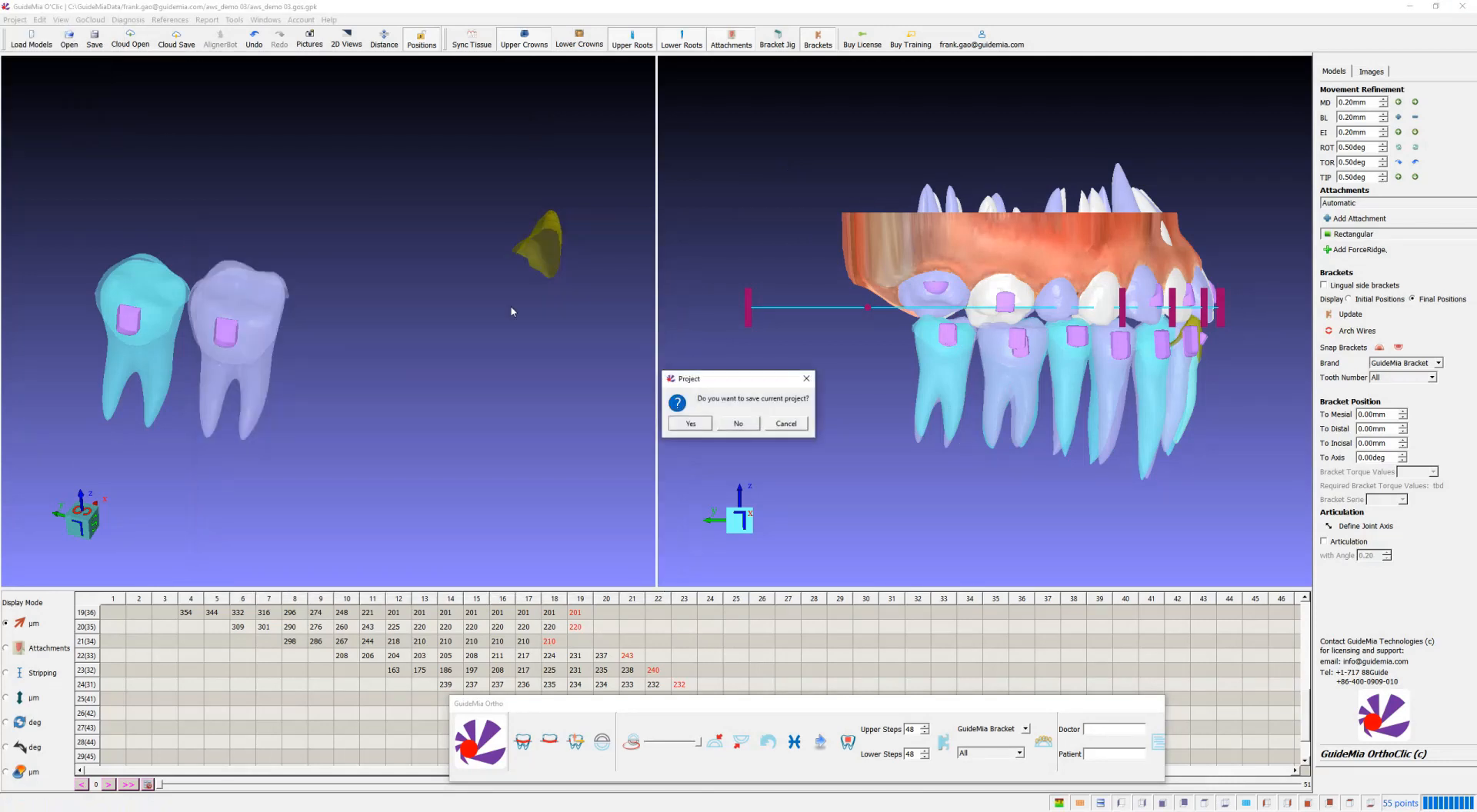
{"action": "left_click", "coordinate": [740, 425]}
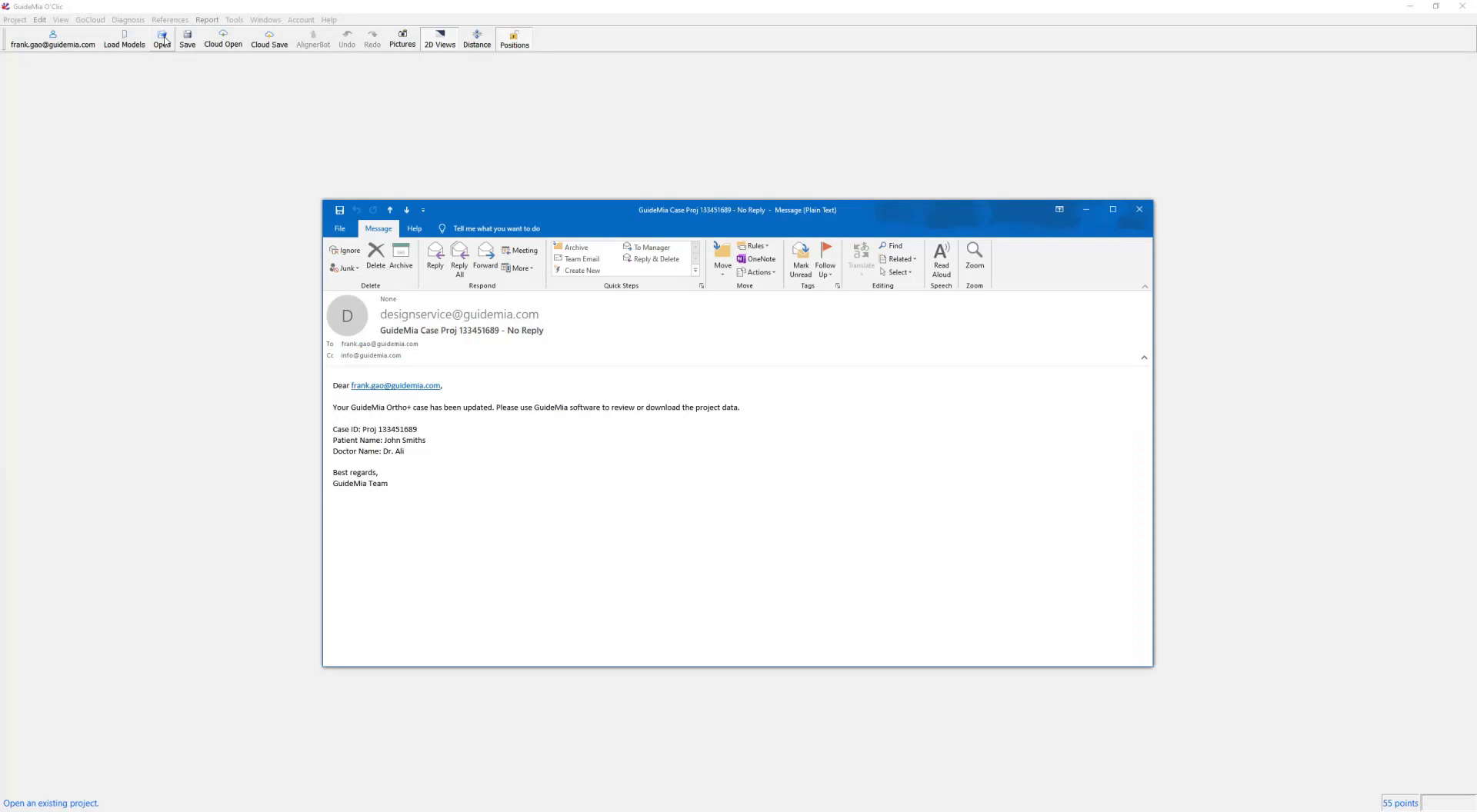
Step: Open the cloud case list and download all design files of the second case
{"action": "left_click", "coordinate": [229, 38]}
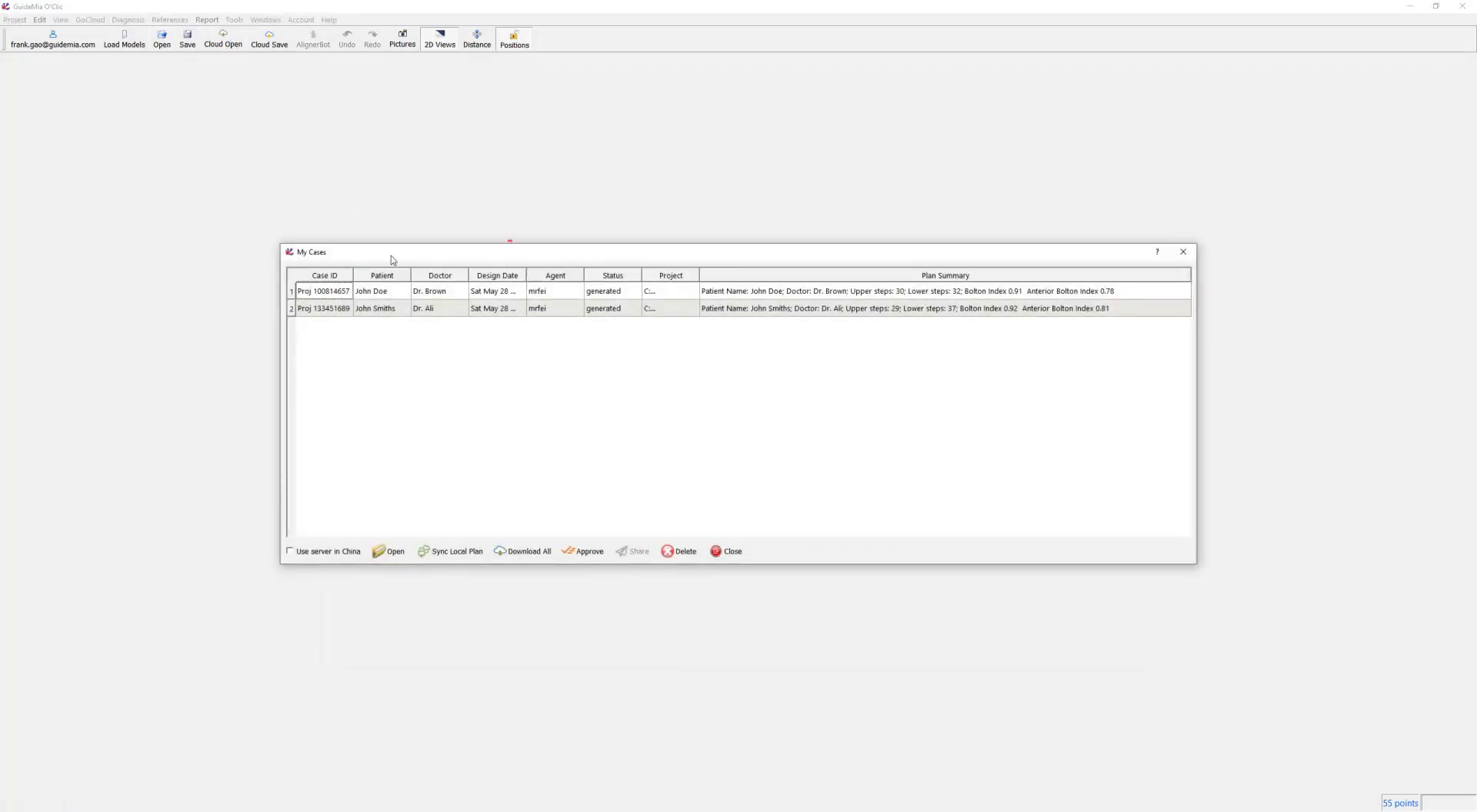
{"action": "left_click", "coordinate": [339, 309]}
{"action": "left_click", "coordinate": [525, 552]}
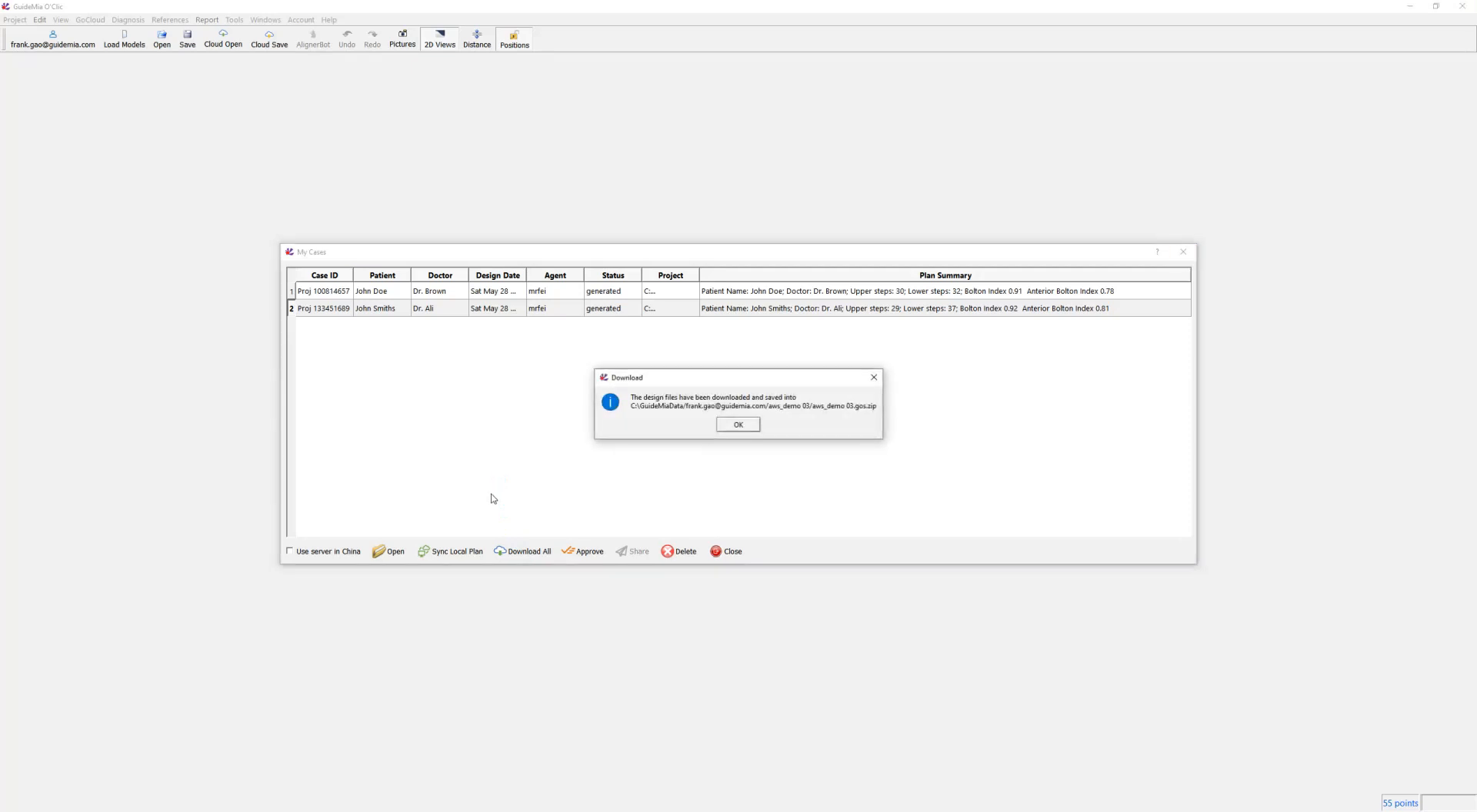
{"action": "left_click", "coordinate": [746, 427]}
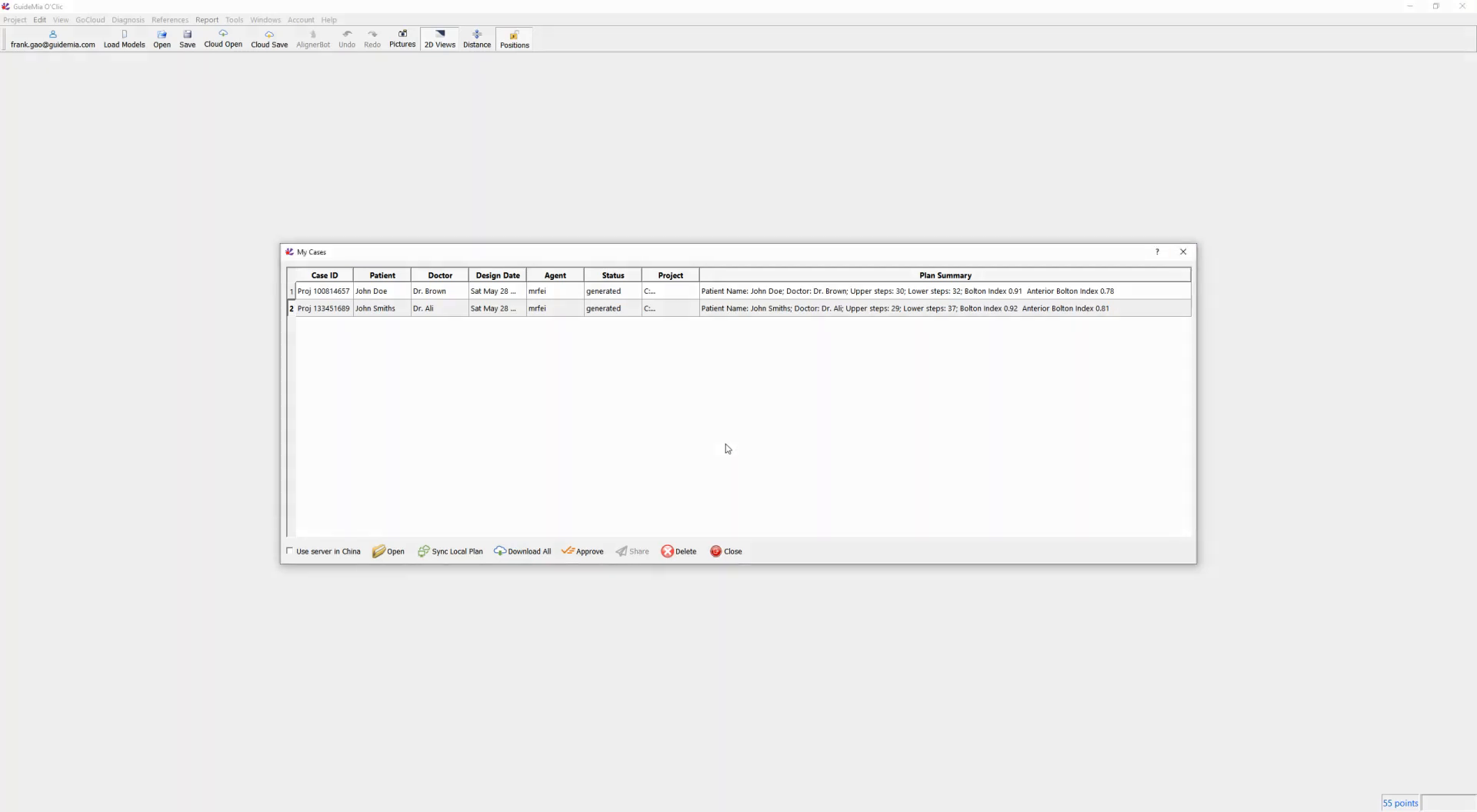
Step: In File Explorer, open the archive aws_demo 03.gos.zip and load Res_Lower_0.stl from its AutoDesign folder into MeshLab
{"action": "left_click", "coordinate": [735, 202]}
{"action": "left_click_drag", "start_coordinate": [735, 202], "coordinate": [597, 338]}
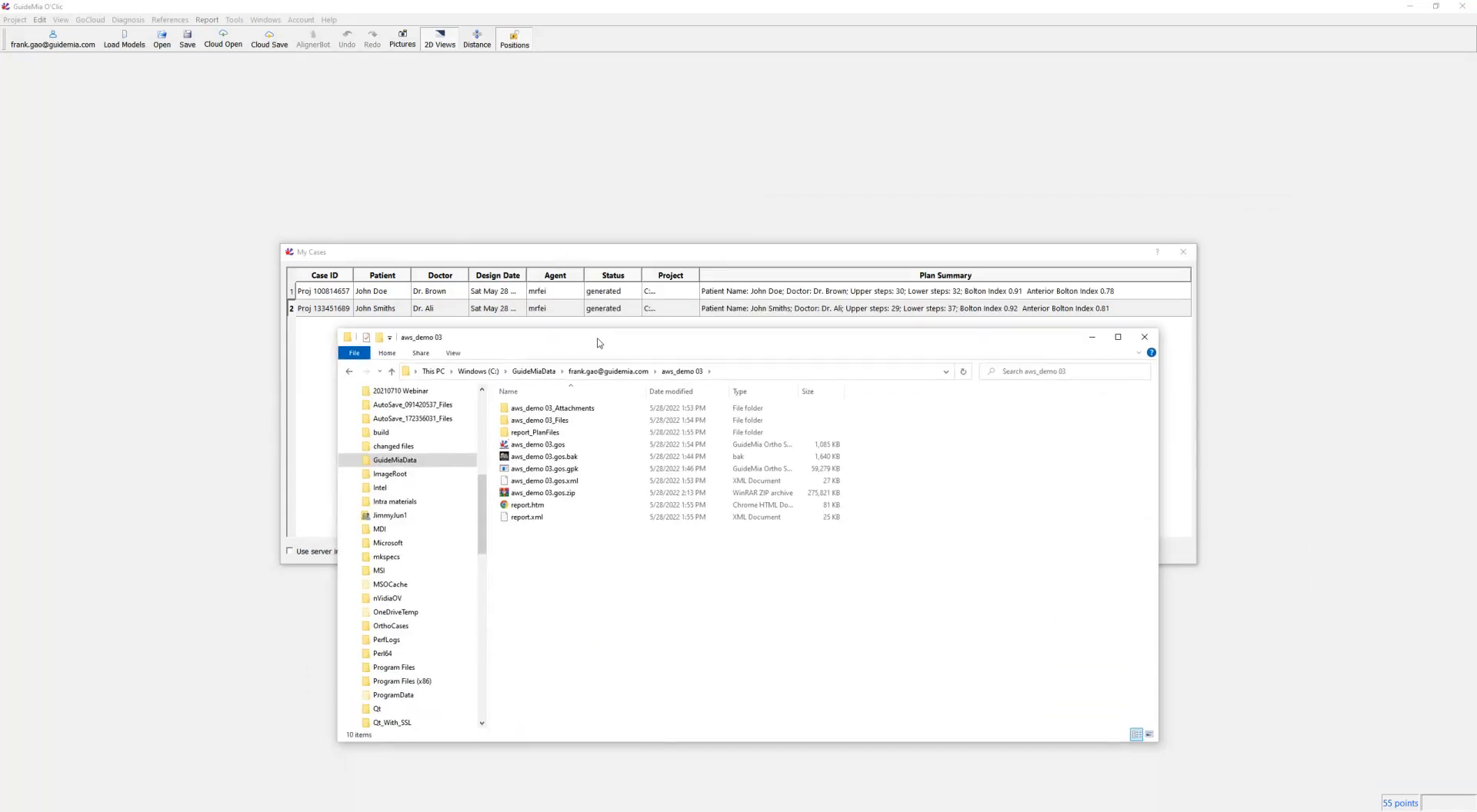
{"action": "left_click", "coordinate": [619, 638]}
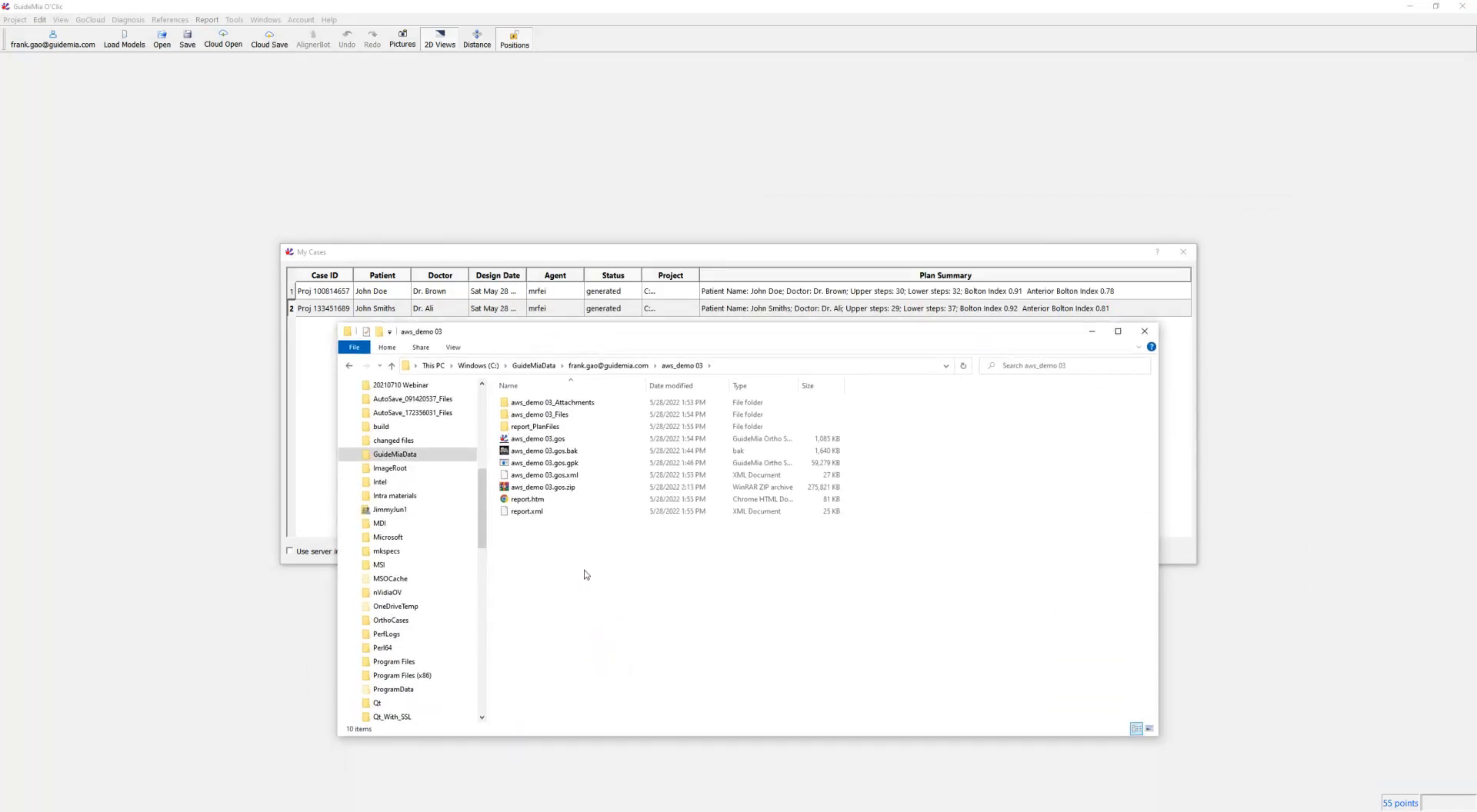
{"action": "double_click", "coordinate": [555, 490]}
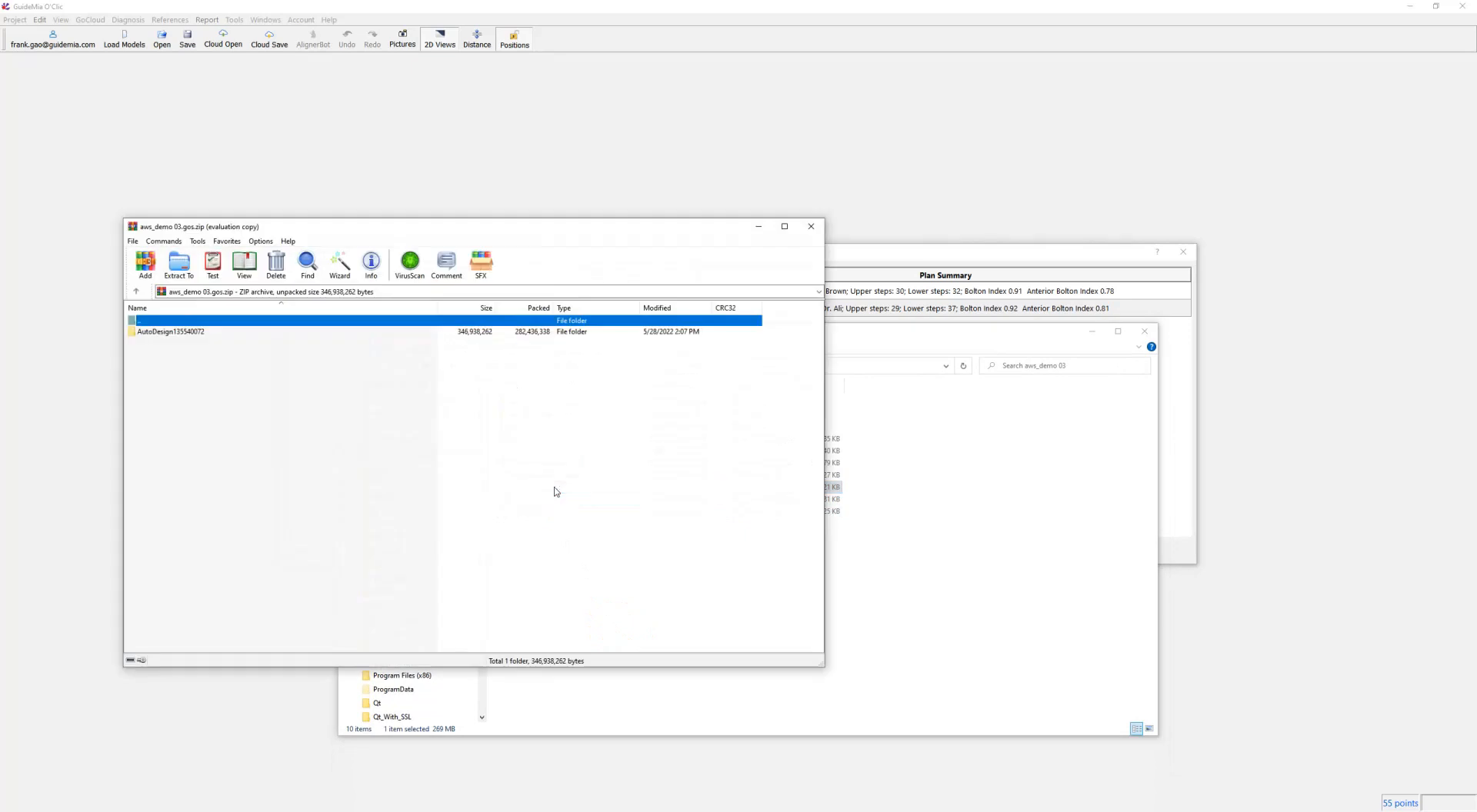
{"action": "left_click", "coordinate": [171, 331]}
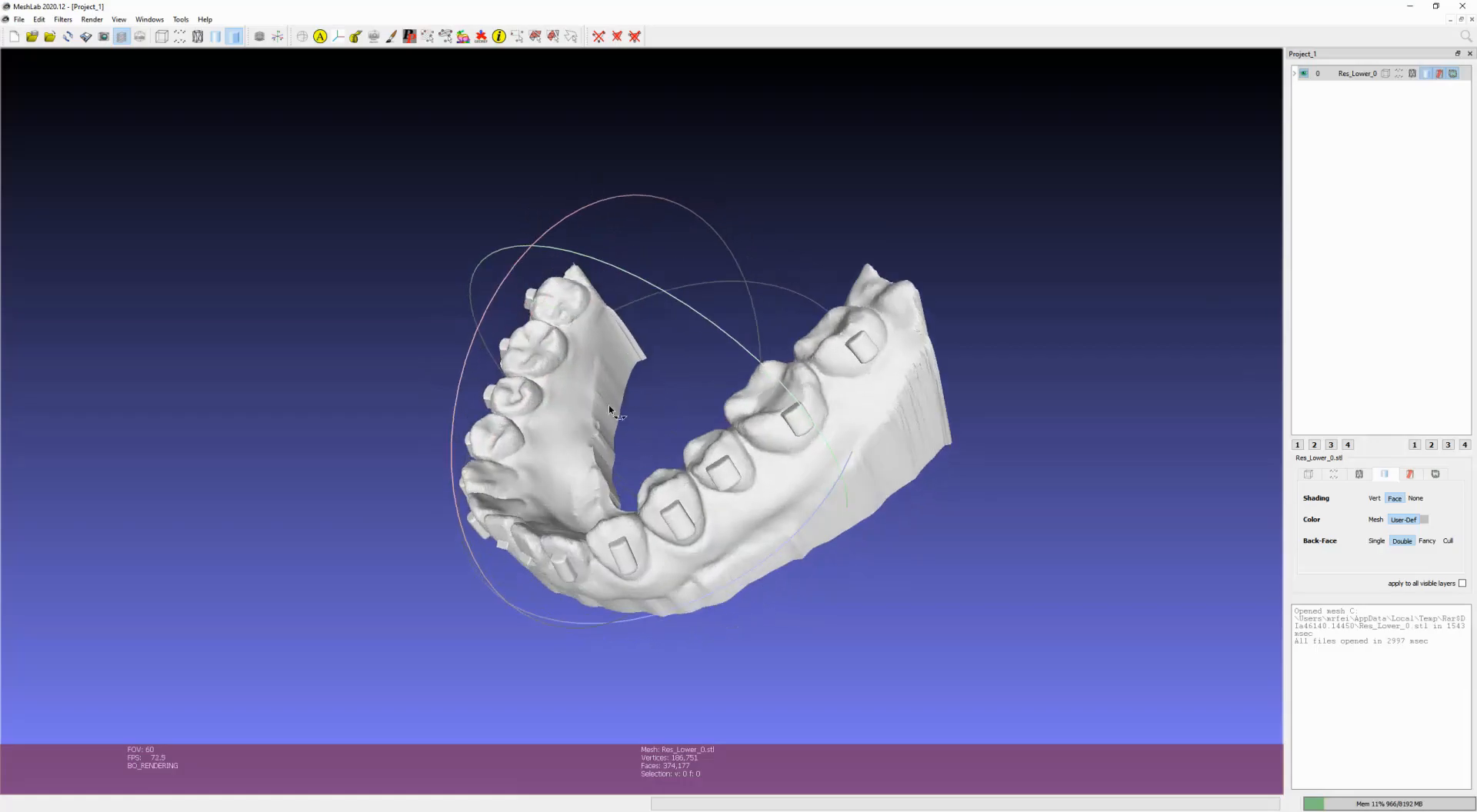
Step: Load Res_Lower_8, Res_Upper_0 and Res_Upper_8 alongside the lower model, and examine the jaw models together from the front
{"action": "left_click_drag", "start_coordinate": [608, 405], "coordinate": [756, 341]}
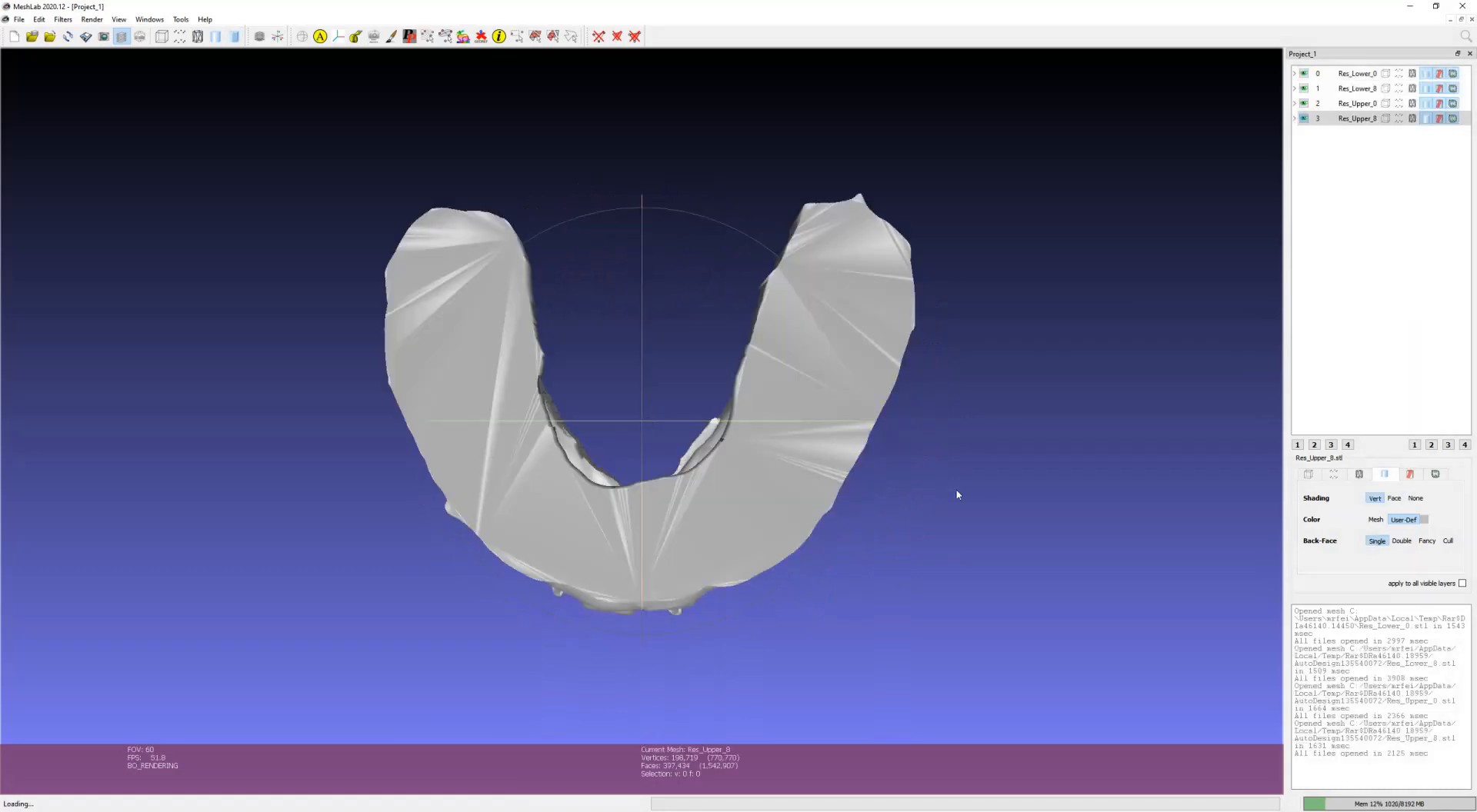
{"action": "left_click_drag", "start_coordinate": [958, 495], "coordinate": [130, 305]}
{"action": "left_click_drag", "start_coordinate": [650, 431], "coordinate": [567, 92]}
{"action": "left_click_drag", "start_coordinate": [778, 422], "coordinate": [719, 454]}
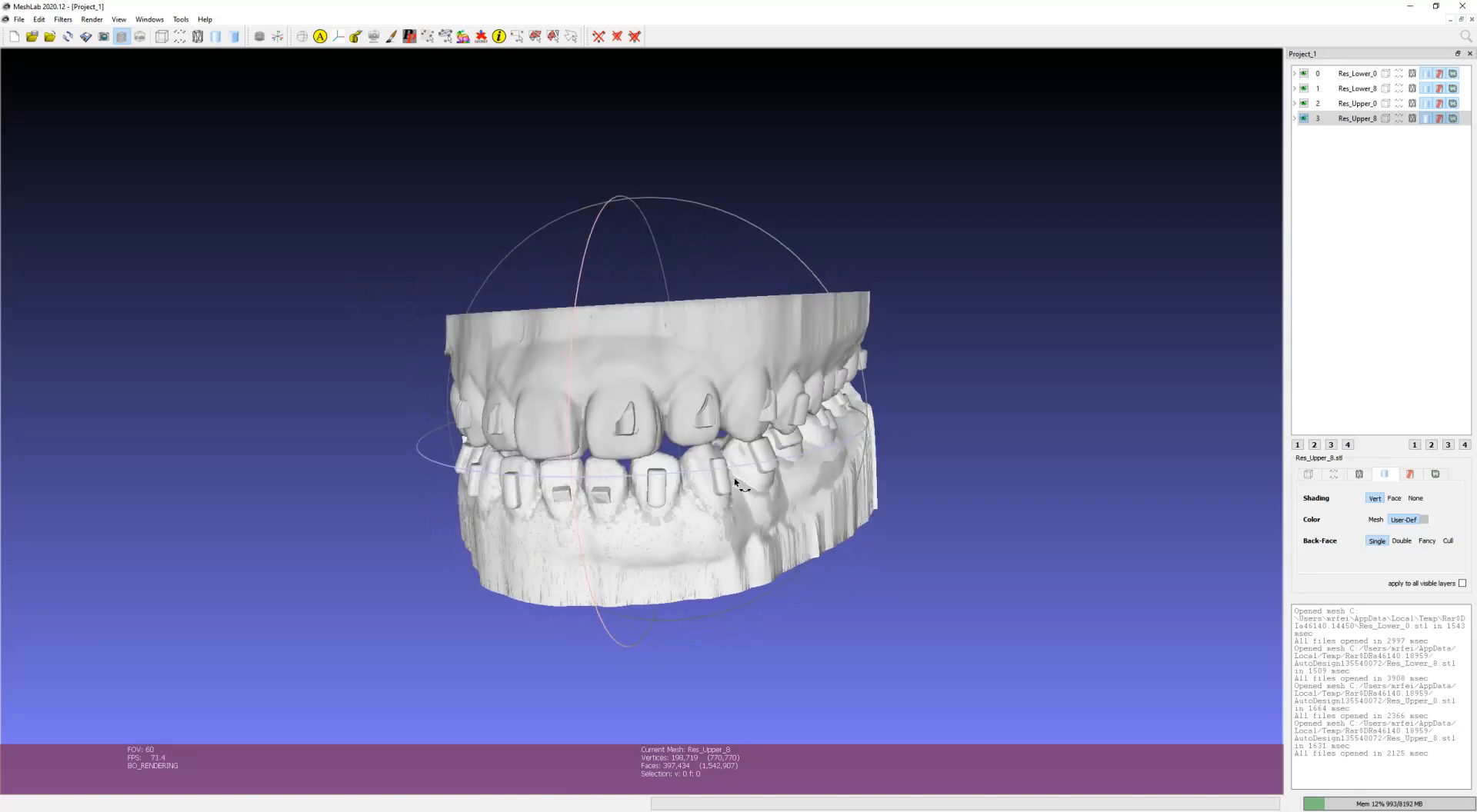
Step: Select the Res_Lower_8 mesh layer
{"action": "left_click", "coordinate": [1355, 88]}
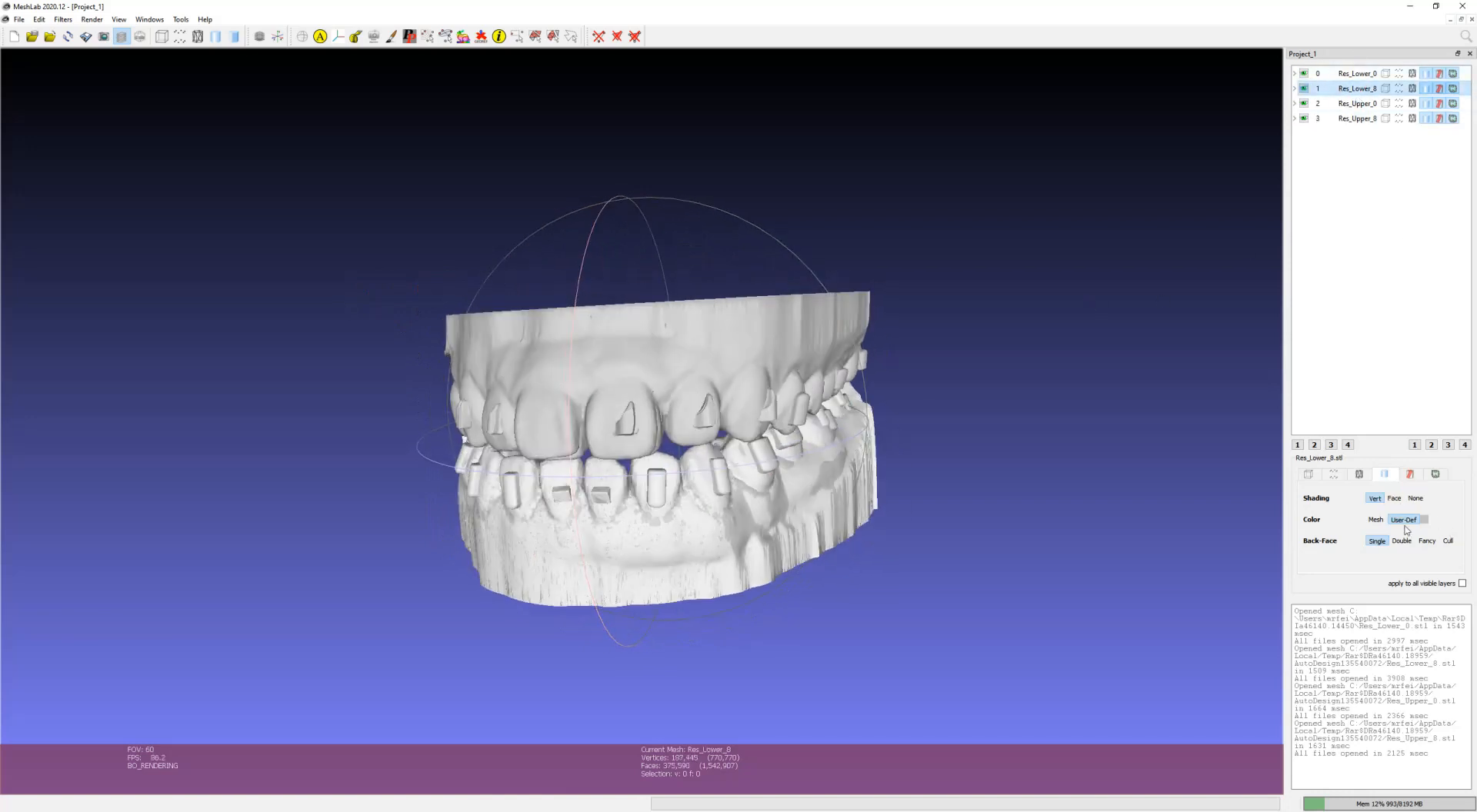